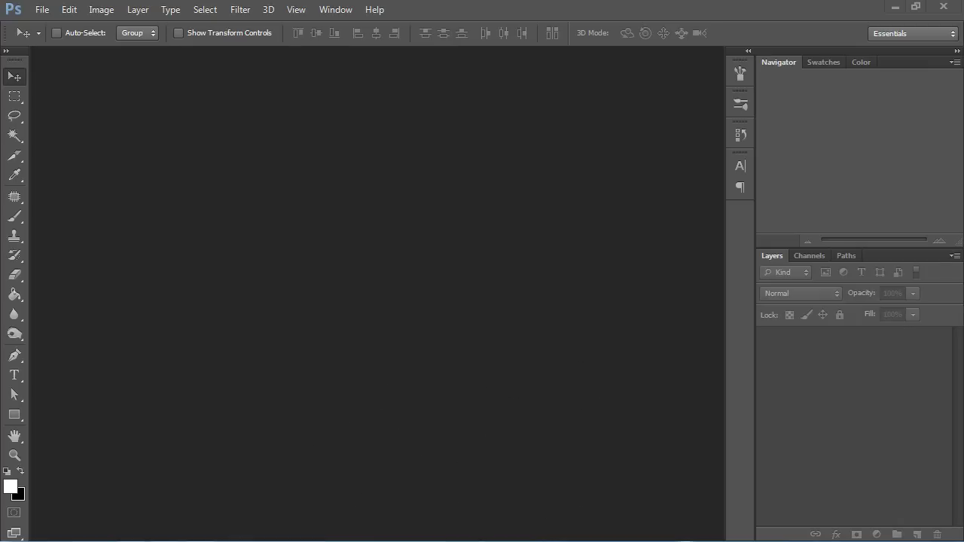
Preview the reference image, then create a new 1280×720 white document
{"action": "left_click", "coordinate": [222, 535]}
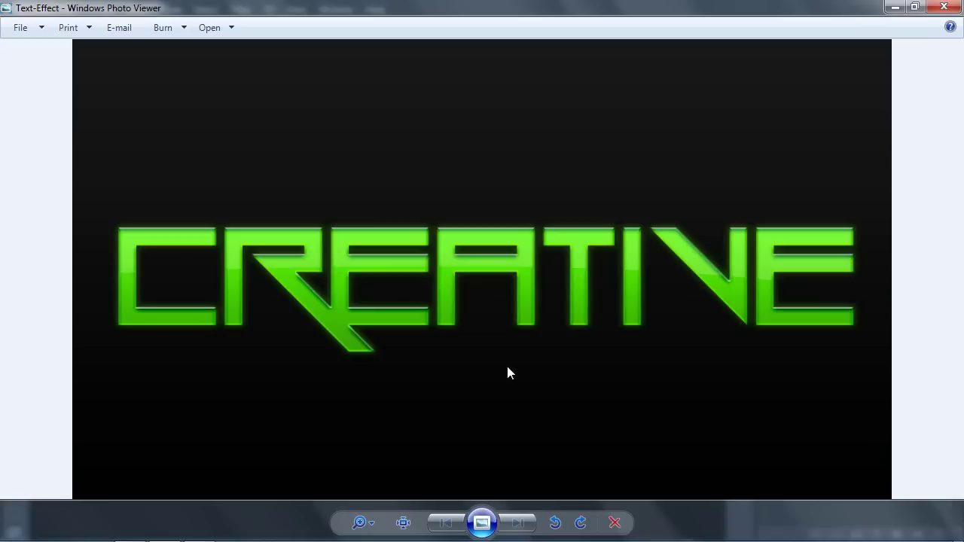
{"action": "left_click", "coordinate": [894, 8]}
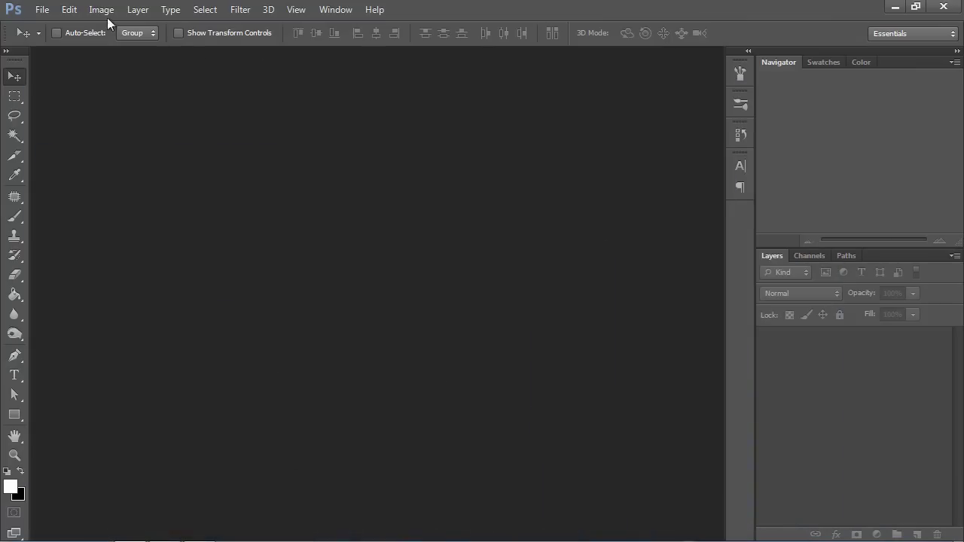
{"action": "left_click", "coordinate": [38, 10]}
{"action": "left_click", "coordinate": [31, 26]}
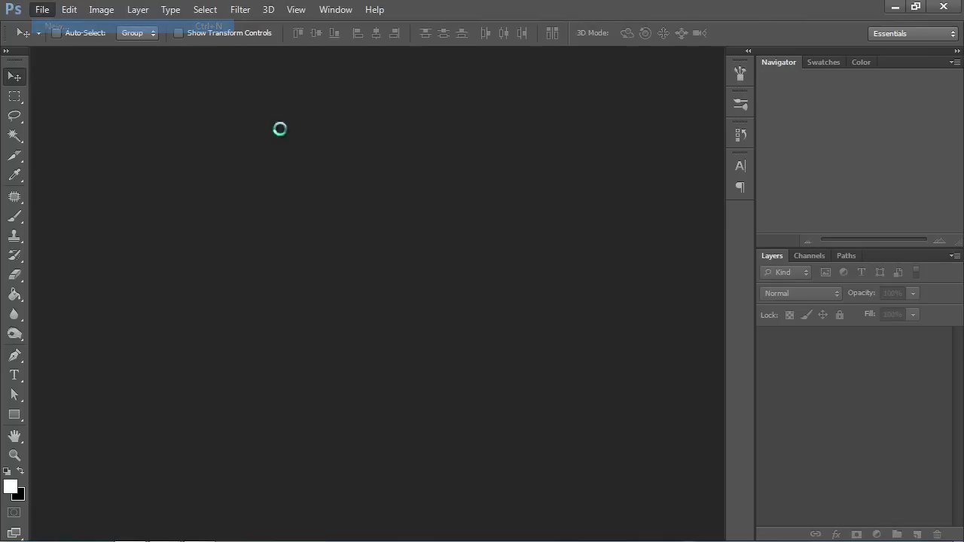
{"action": "left_click_drag", "start_coordinate": [347, 116], "coordinate": [375, 118]}
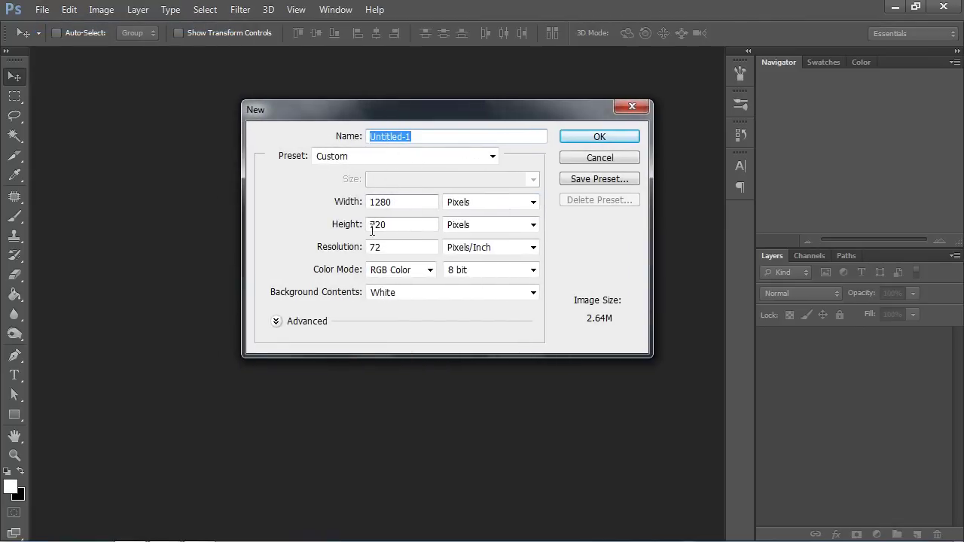
{"action": "left_click", "coordinate": [599, 138]}
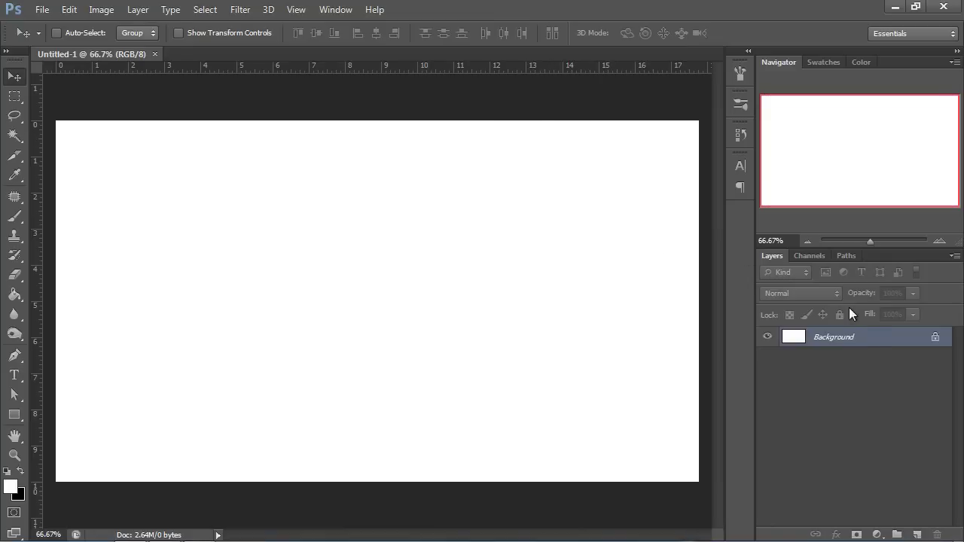
Convert the locked Background into a normal layer named BG
{"action": "double_click", "coordinate": [875, 341]}
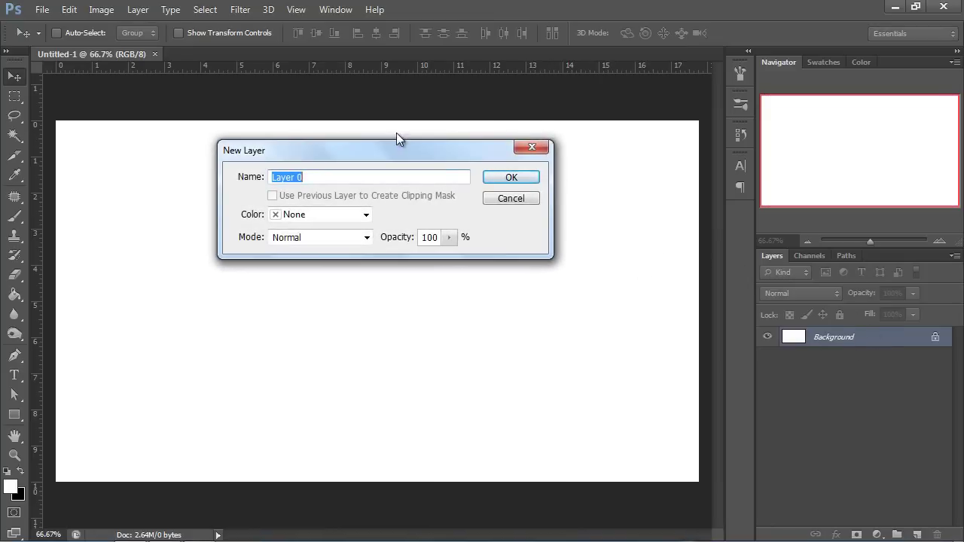
{"action": "left_click", "coordinate": [509, 177]}
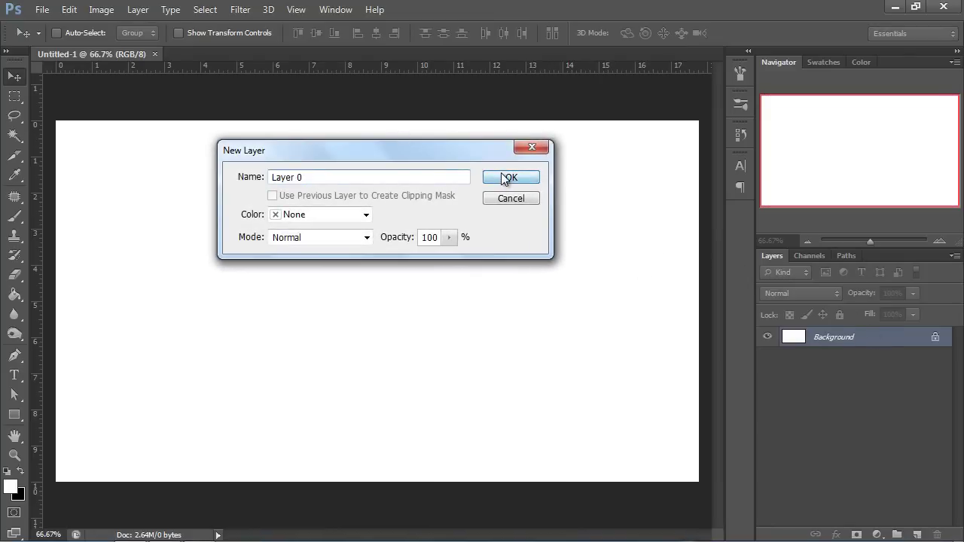
{"action": "double_click", "coordinate": [828, 346]}
{"action": "type", "text": "BG"}
{"action": "left_click", "coordinate": [838, 409]}
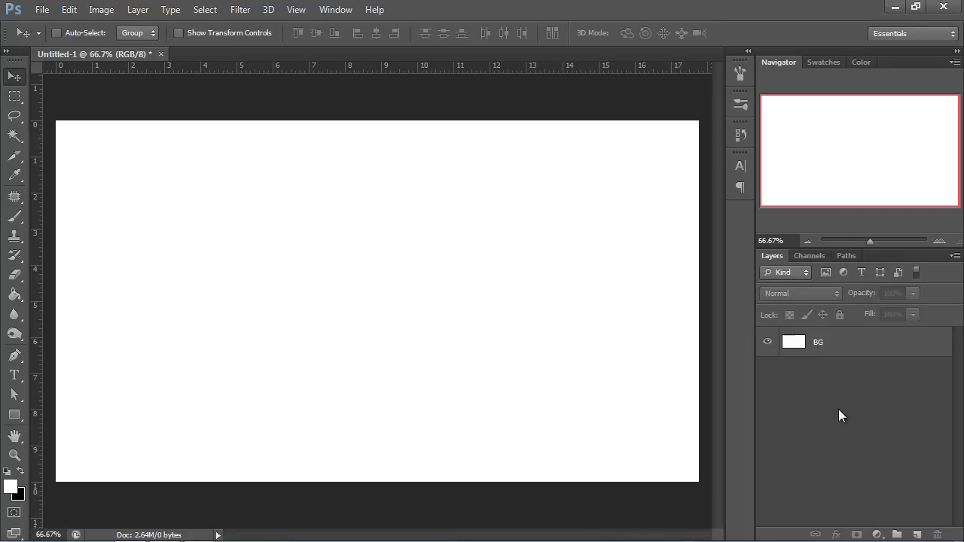
Give BG a linear 90° gradient overlay from black to dark gray #141414
{"action": "double_click", "coordinate": [837, 351]}
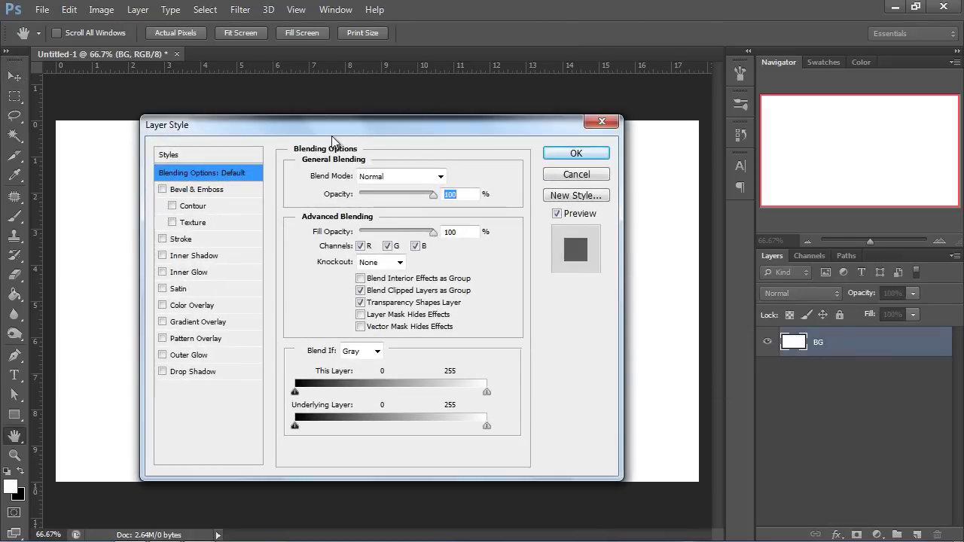
{"action": "left_click_drag", "start_coordinate": [359, 114], "coordinate": [521, 93]}
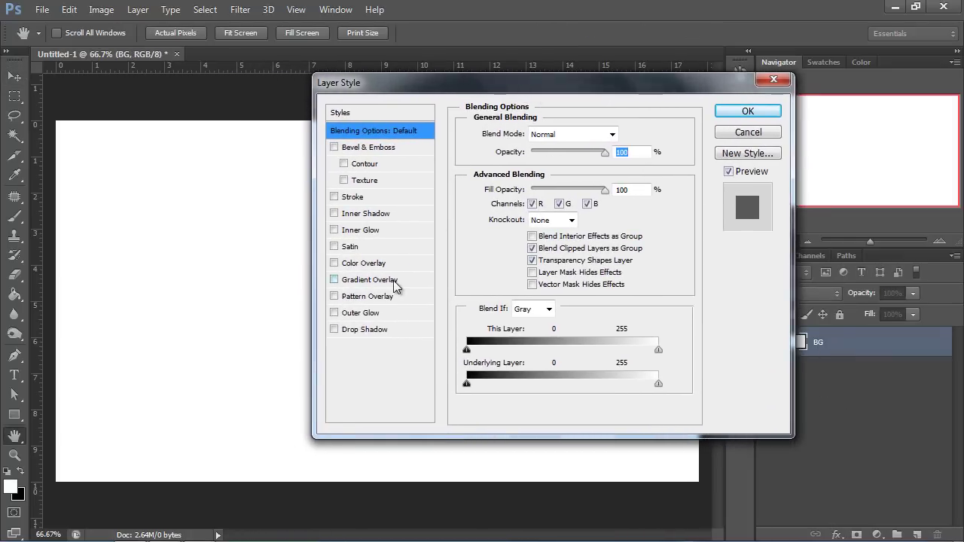
{"action": "left_click", "coordinate": [334, 279]}
{"action": "left_click", "coordinate": [348, 281]}
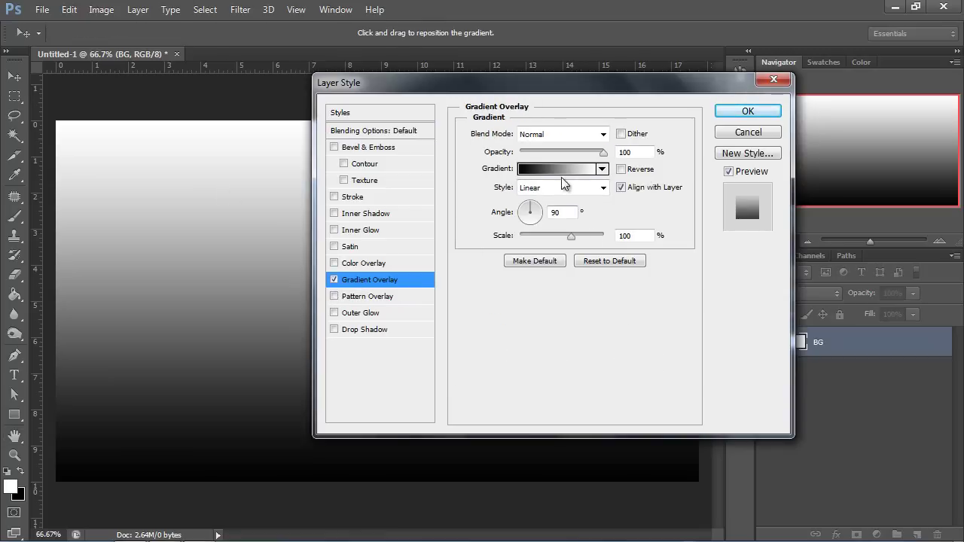
{"action": "left_click", "coordinate": [527, 169]}
{"action": "left_click_drag", "start_coordinate": [484, 106], "coordinate": [514, 72]}
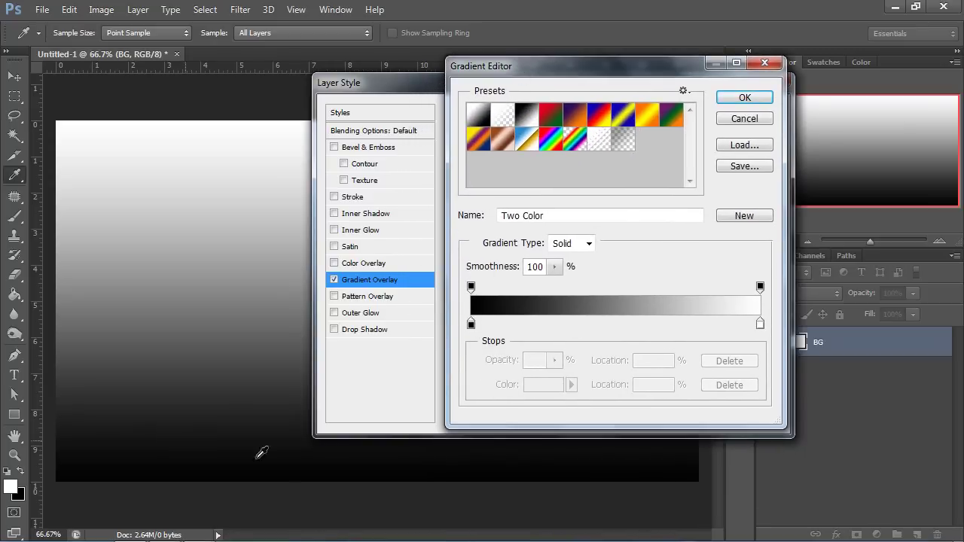
{"action": "double_click", "coordinate": [755, 326]}
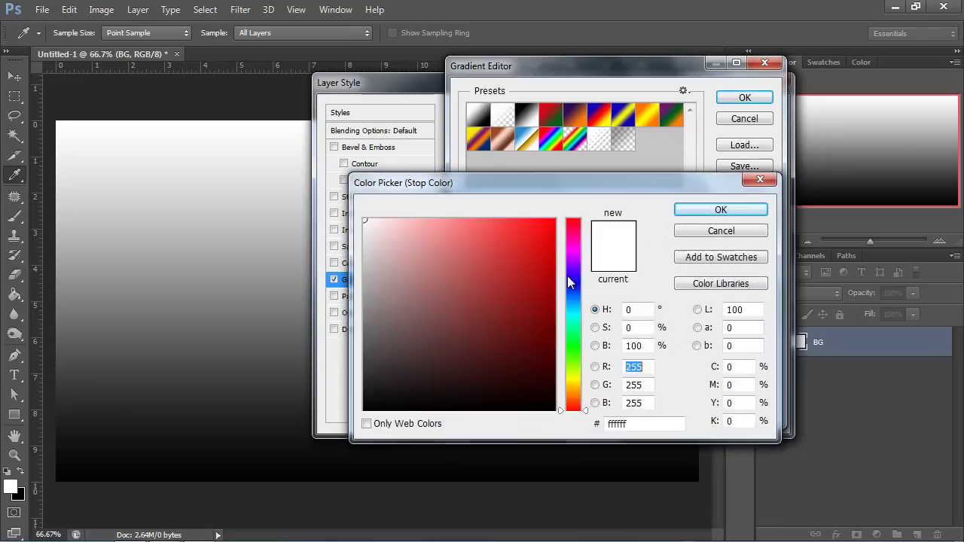
{"action": "mouse_move", "coordinate": [415, 374]}
{"action": "left_mouse_down"}
{"action": "mouse_move", "coordinate": [383, 398]}
{"action": "mouse_move", "coordinate": [363, 396]}
{"action": "left_mouse_up"}
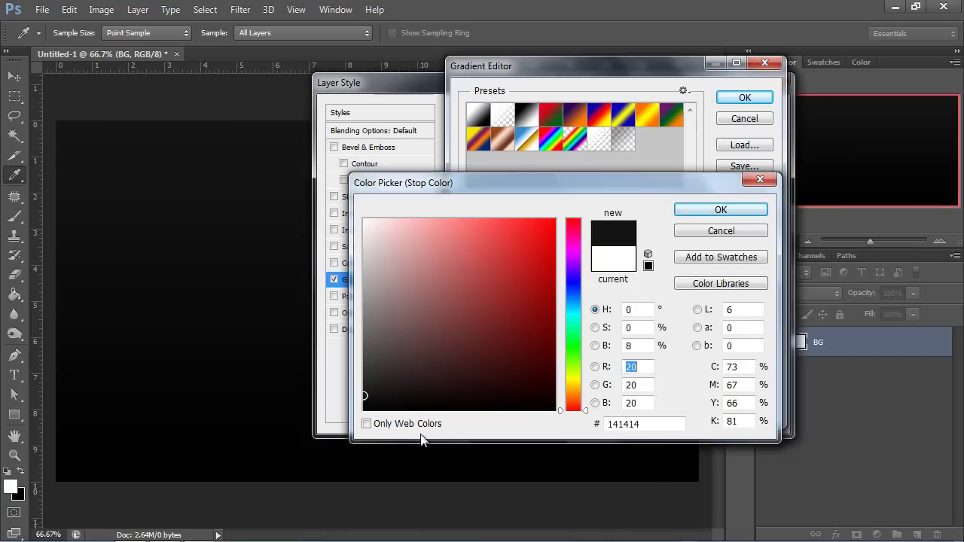
{"action": "left_click", "coordinate": [715, 213]}
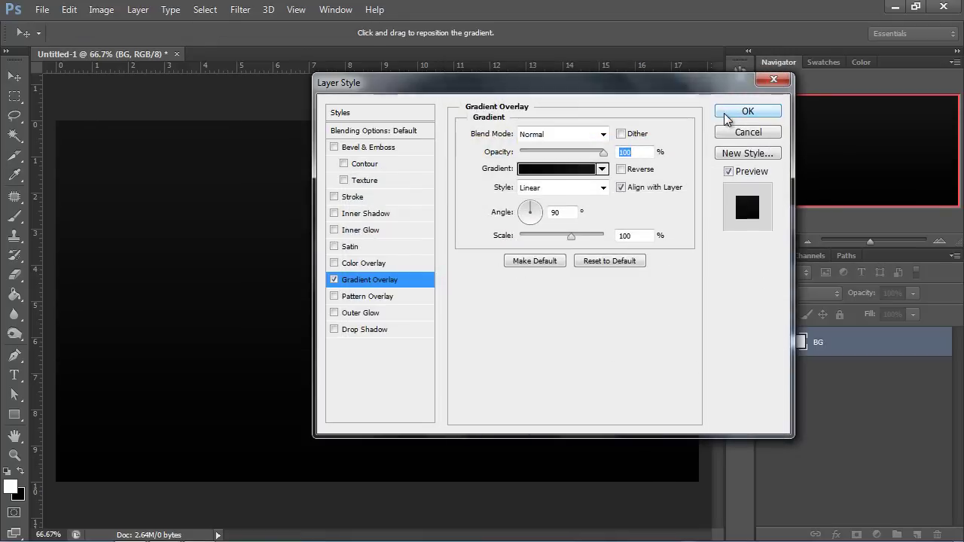
{"action": "left_click", "coordinate": [745, 102]}
{"action": "left_click", "coordinate": [947, 343]}
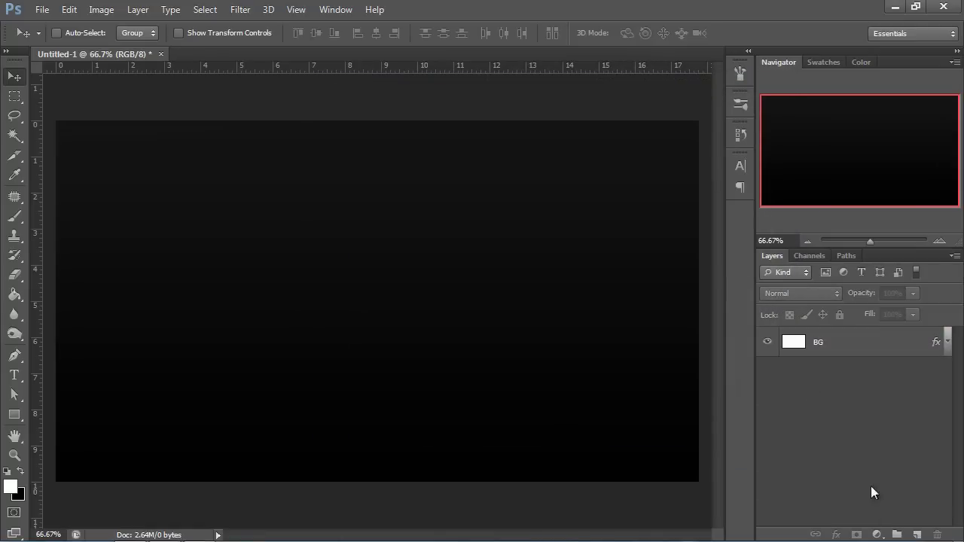
Type the word CREATIVE on the canvas in white Gang Wolfik
{"action": "left_click", "coordinate": [14, 377]}
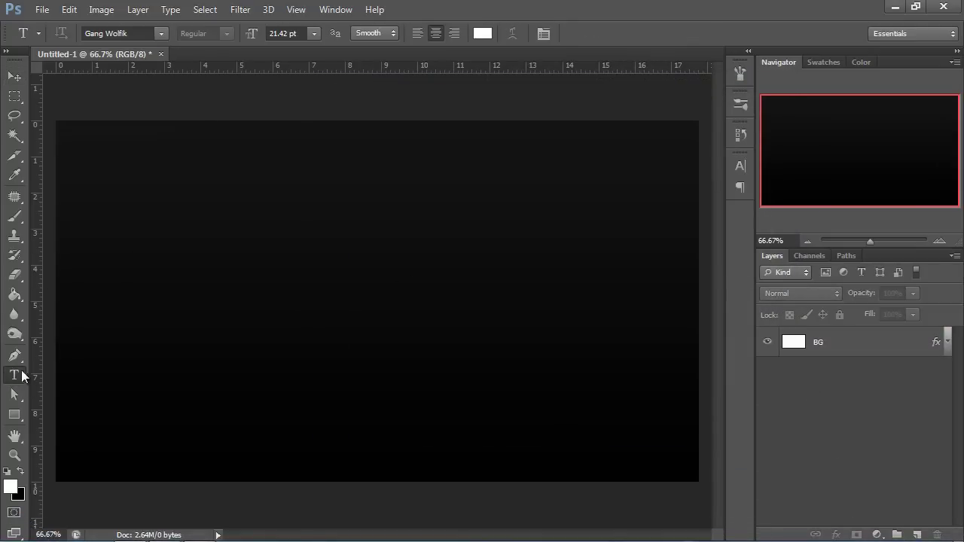
{"action": "left_click", "coordinate": [114, 307]}
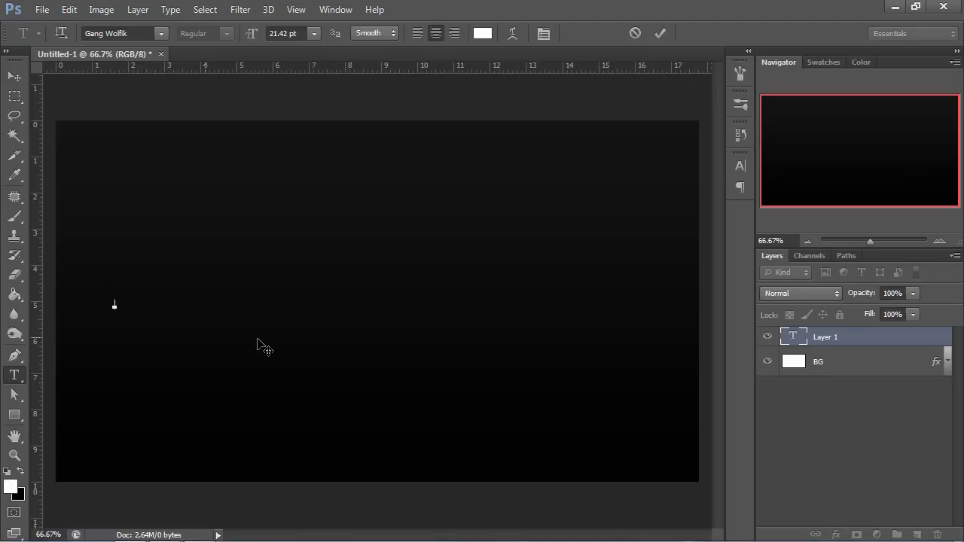
{"action": "type", "text": "text"}
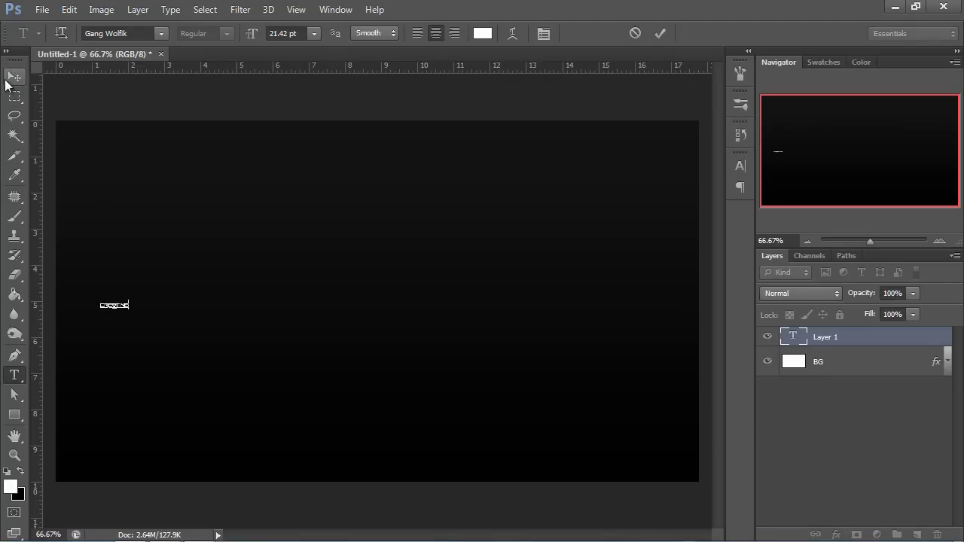
{"action": "left_click", "coordinate": [661, 32]}
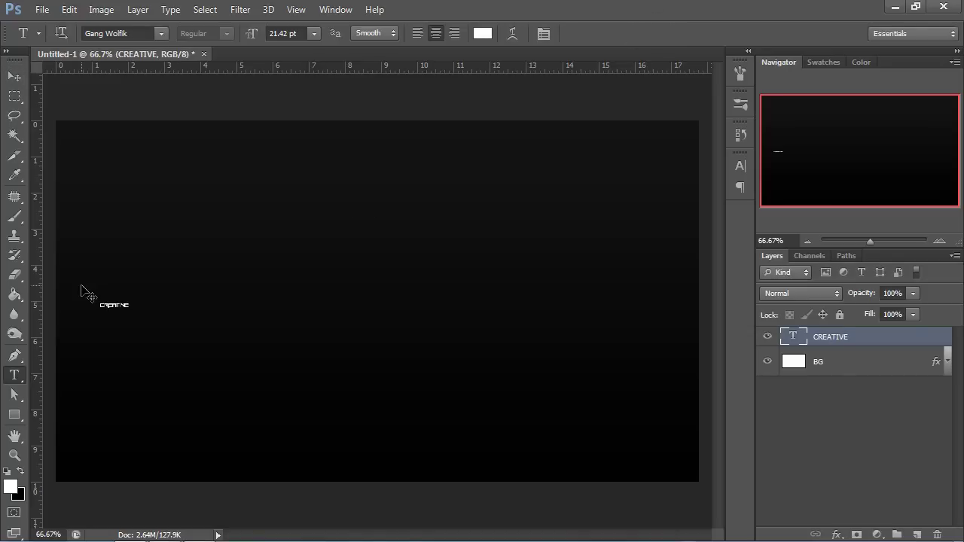
Scale the CREATIVE text up to span most of the canvas and centre it
{"action": "key", "text": "ctrl+t"}
{"action": "left_click_drag", "start_coordinate": [133, 300], "coordinate": [387, 215]}
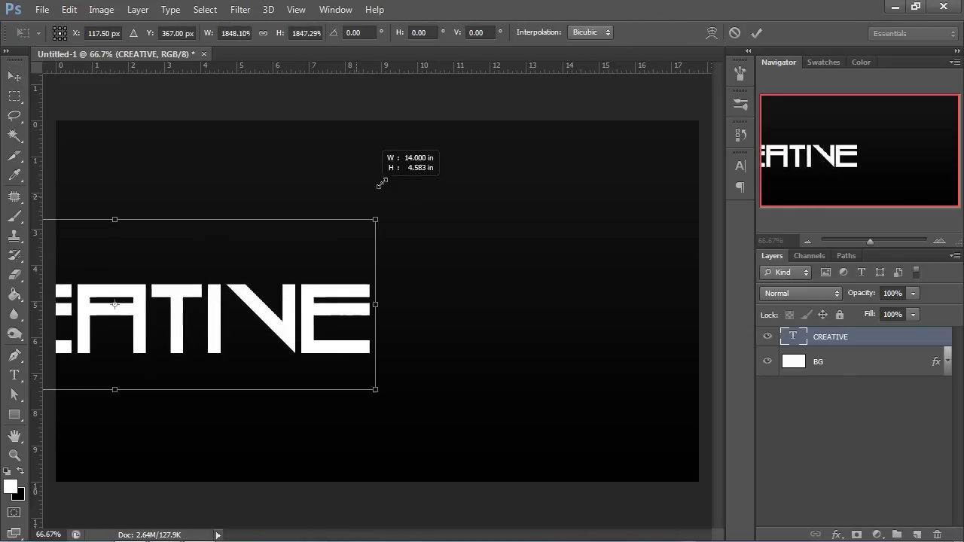
{"action": "mouse_move", "coordinate": [273, 308]}
{"action": "left_mouse_down"}
{"action": "mouse_move", "coordinate": [519, 288]}
{"action": "mouse_move", "coordinate": [517, 307]}
{"action": "left_mouse_up"}
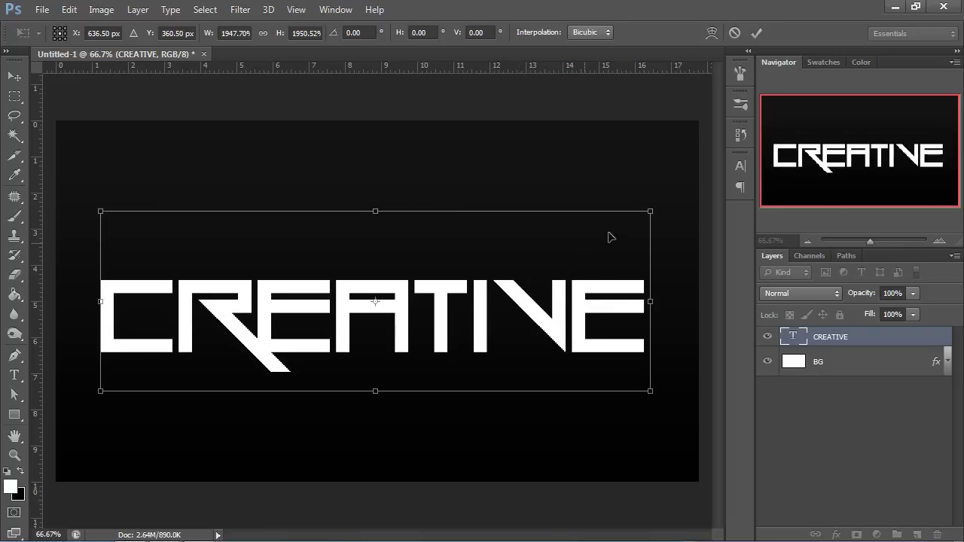
{"action": "mouse_move", "coordinate": [646, 211]}
{"action": "left_mouse_down"}
{"action": "mouse_move", "coordinate": [675, 189]}
{"action": "mouse_move", "coordinate": [667, 198]}
{"action": "left_mouse_up"}
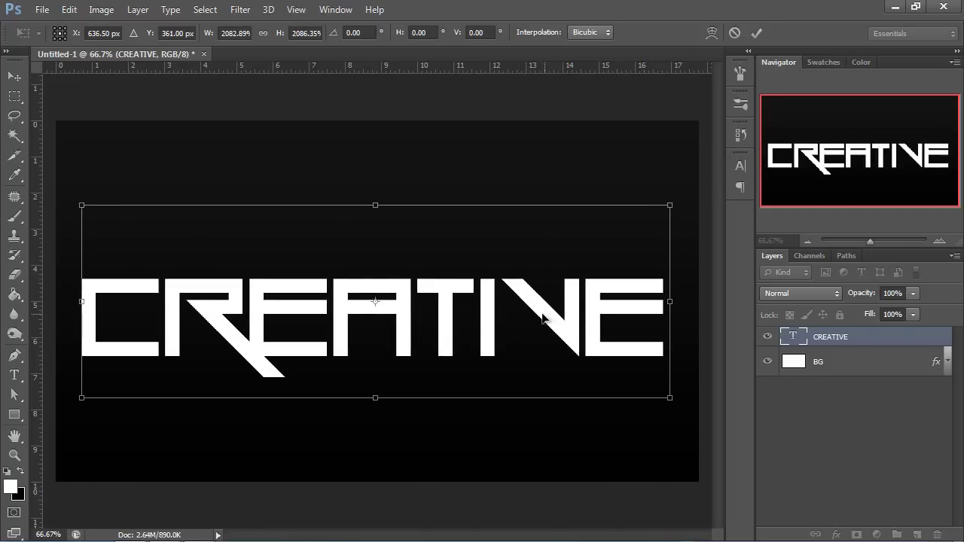
{"action": "left_click_drag", "start_coordinate": [531, 324], "coordinate": [538, 307]}
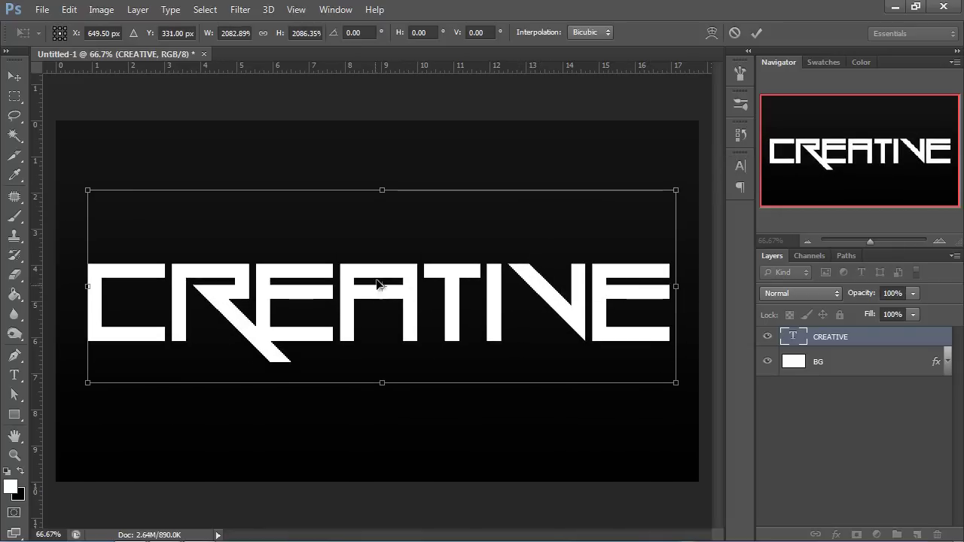
{"action": "left_click", "coordinate": [756, 32]}
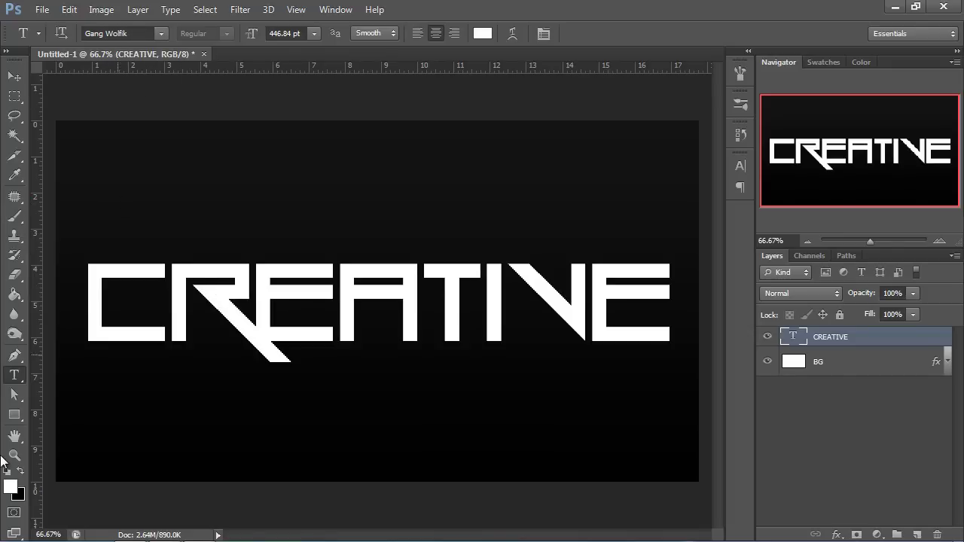
Select the CREATIVE layer and add a Multiply drop shadow at 75% opacity
{"action": "left_click", "coordinate": [859, 363]}
{"action": "left_click", "coordinate": [862, 333]}
{"action": "double_click", "coordinate": [896, 340]}
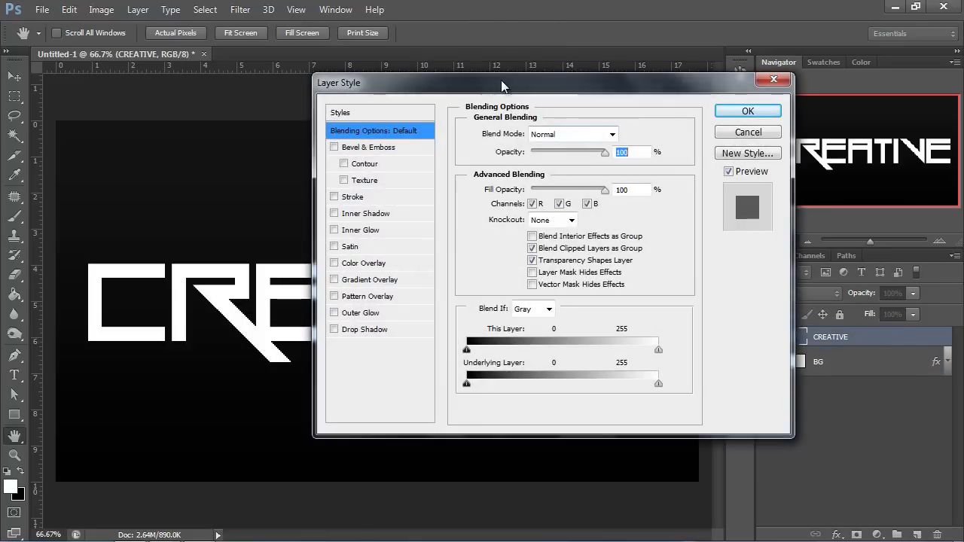
{"action": "left_click_drag", "start_coordinate": [578, 72], "coordinate": [610, 68]}
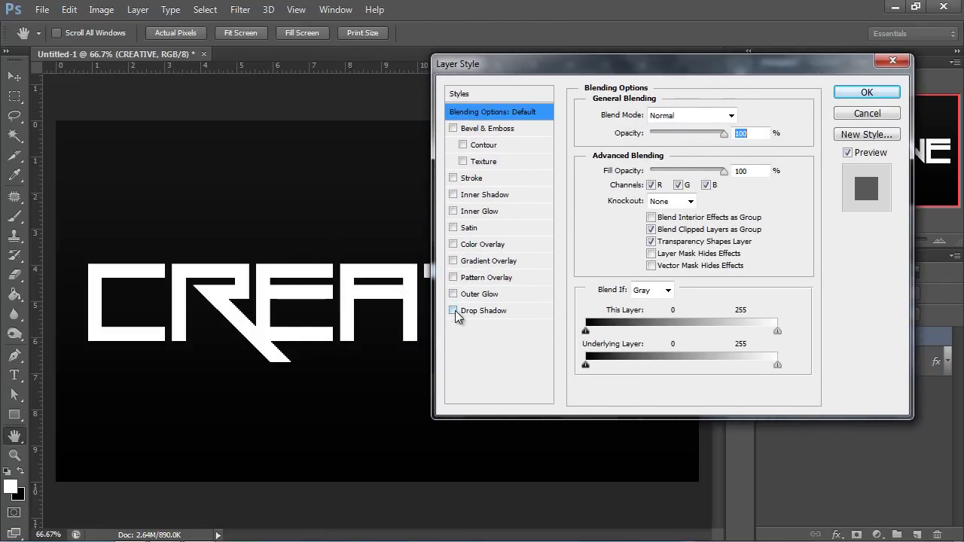
{"action": "left_click", "coordinate": [456, 314]}
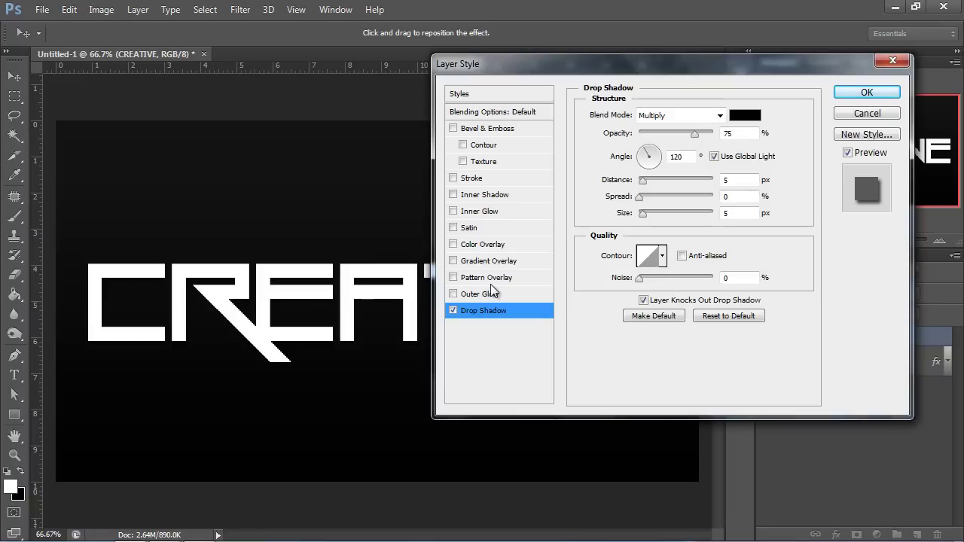
{"action": "mouse_move", "coordinate": [537, 64]}
{"action": "left_mouse_down"}
{"action": "mouse_move", "coordinate": [599, 65]}
{"action": "mouse_move", "coordinate": [536, 59]}
{"action": "mouse_move", "coordinate": [530, 68]}
{"action": "left_mouse_up"}
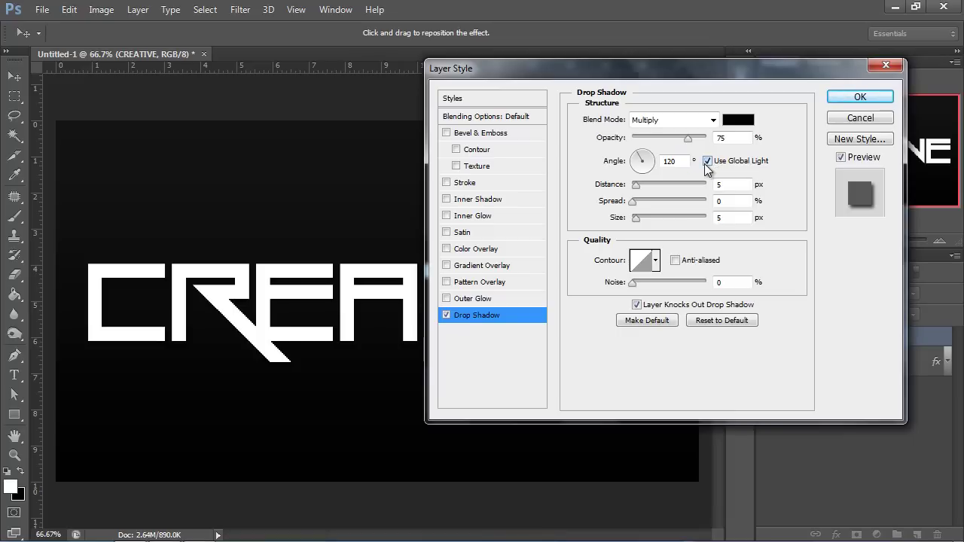
Give the drop shadow its own 90° angle, 5 px distance and 10 px size
{"action": "left_click", "coordinate": [707, 161]}
{"action": "double_click", "coordinate": [657, 162]}
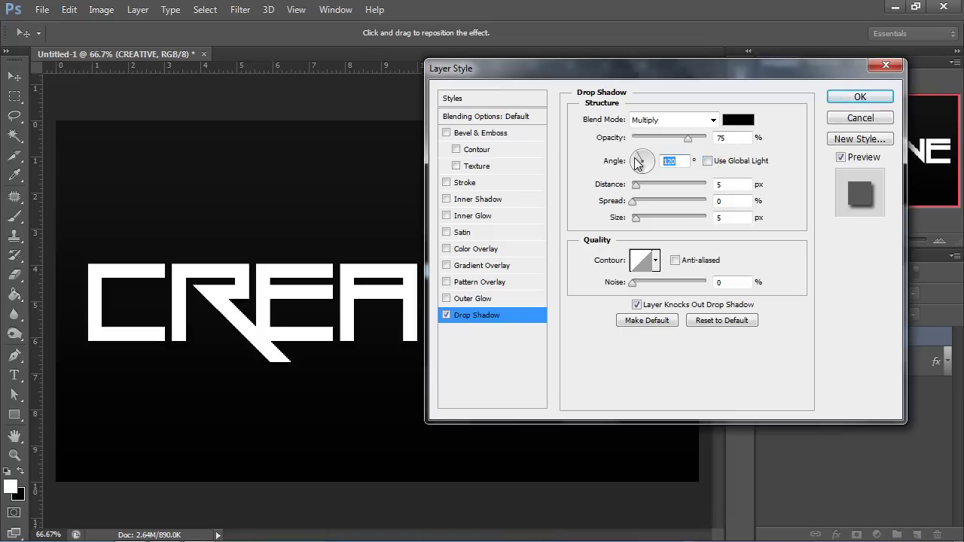
{"action": "type", "text": "90"}
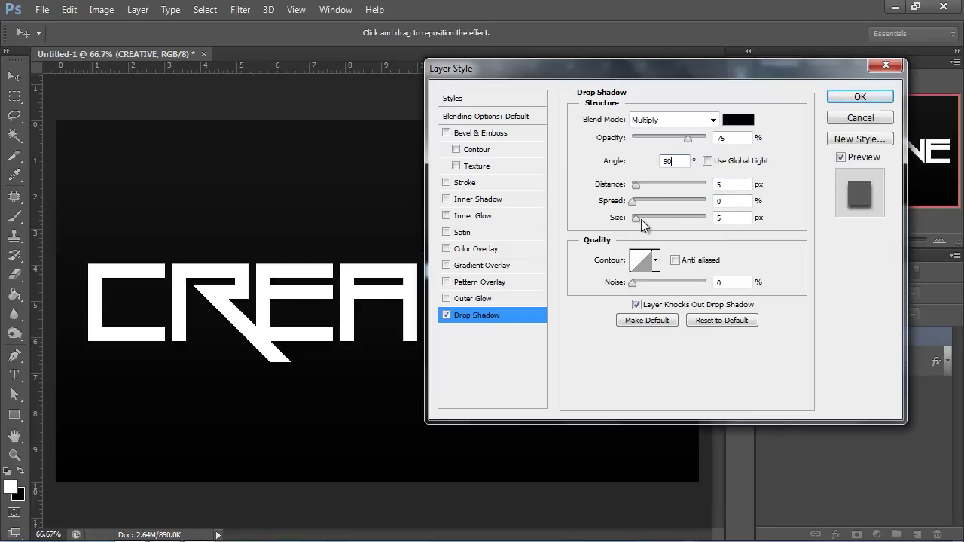
{"action": "left_click", "coordinate": [641, 219]}
{"action": "type", "text": "10"}
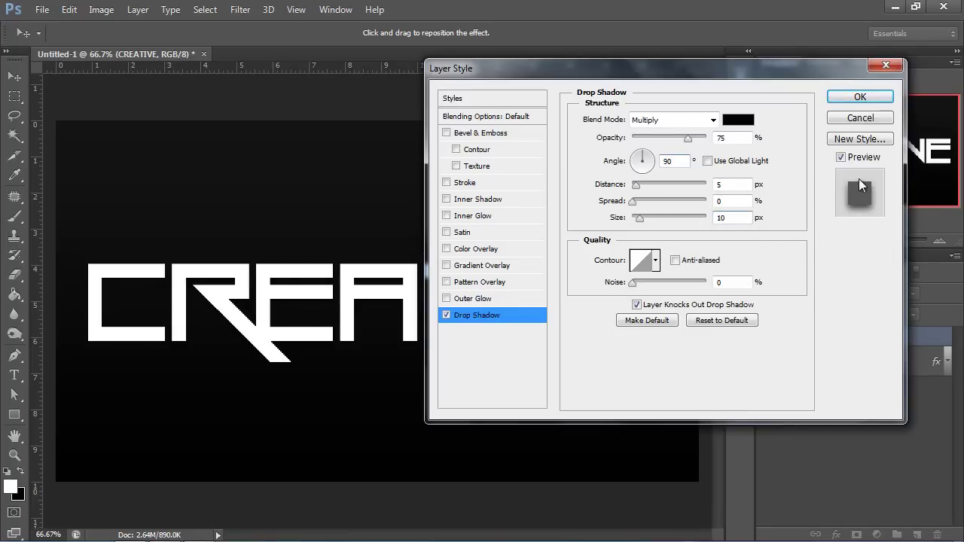
{"action": "left_click_drag", "start_coordinate": [775, 79], "coordinate": [770, 83]}
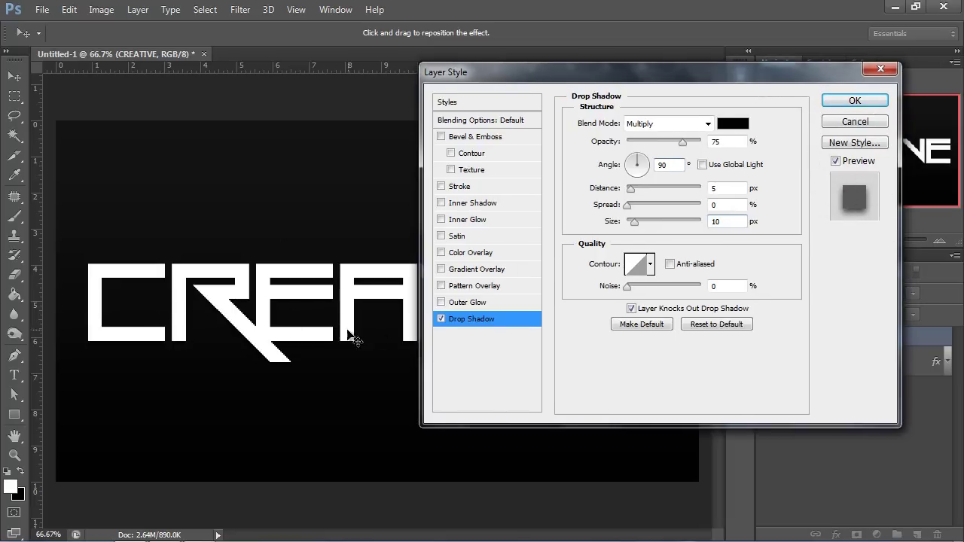
{"action": "left_click_drag", "start_coordinate": [531, 72], "coordinate": [573, 68]}
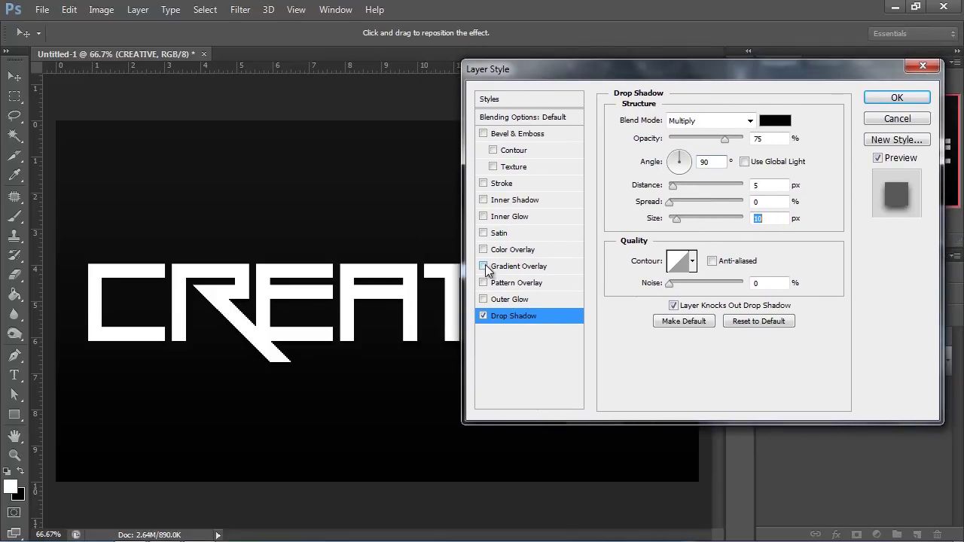
Add a gradient overlay to the text with a dark green #37a600 left stop
{"action": "left_click", "coordinate": [483, 266]}
{"action": "left_click", "coordinate": [542, 266]}
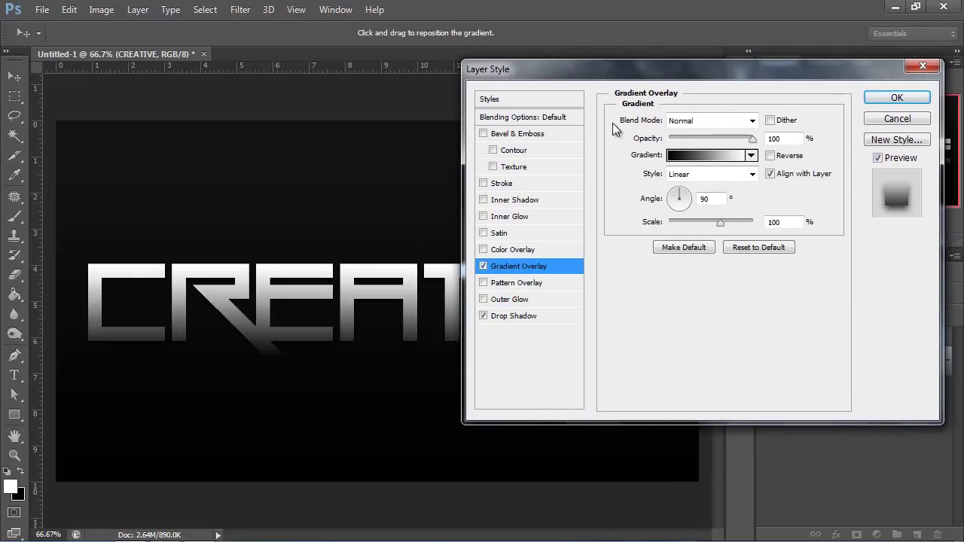
{"action": "left_click", "coordinate": [681, 156]}
{"action": "left_click_drag", "start_coordinate": [537, 66], "coordinate": [615, 47]}
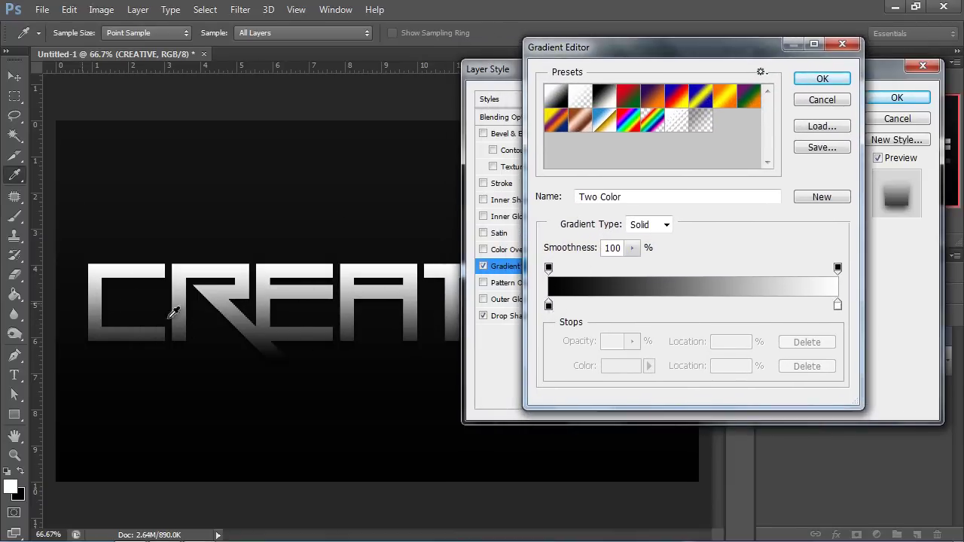
{"action": "double_click", "coordinate": [550, 305]}
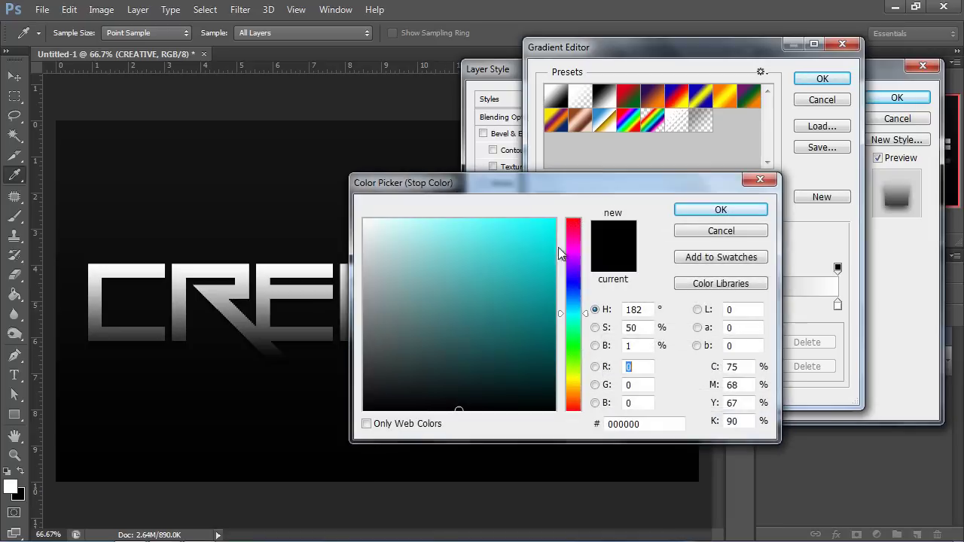
{"action": "left_click_drag", "start_coordinate": [522, 183], "coordinate": [603, 127]}
{"action": "mouse_move", "coordinate": [607, 289]}
{"action": "left_mouse_down"}
{"action": "mouse_move", "coordinate": [635, 265]}
{"action": "mouse_move", "coordinate": [656, 302]}
{"action": "left_mouse_up"}
{"action": "left_click", "coordinate": [642, 295]}
{"action": "left_click", "coordinate": [634, 231]}
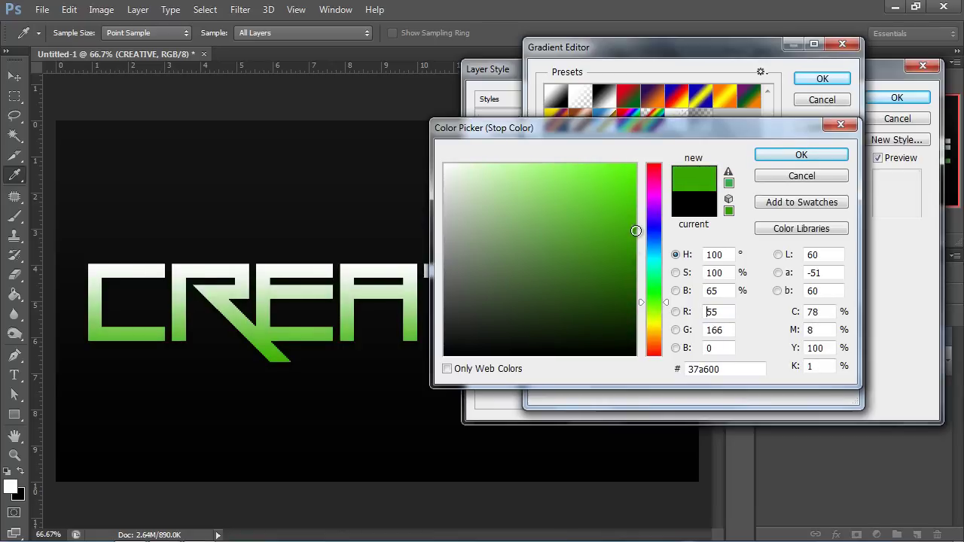
{"action": "key", "text": "Return"}
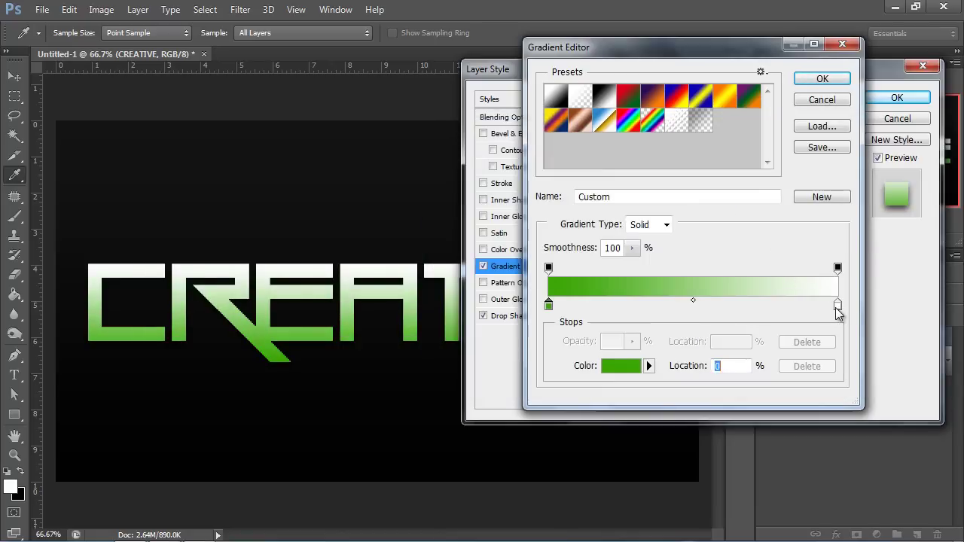
Set the right gradient stop to yellow-green #78ff00, then switch on Inner Glow
{"action": "double_click", "coordinate": [837, 307]}
{"action": "left_click_drag", "start_coordinate": [619, 194], "coordinate": [637, 163]}
{"action": "left_click", "coordinate": [646, 300]}
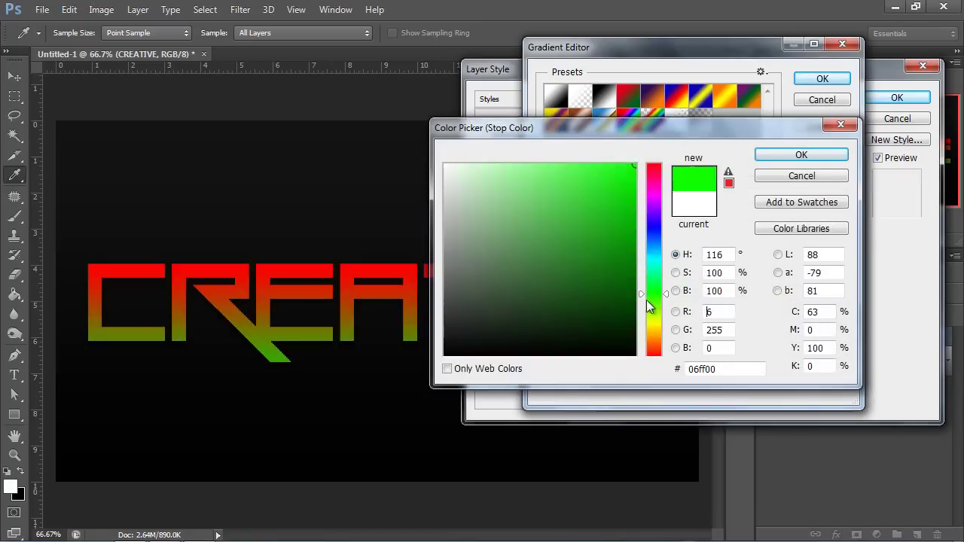
{"action": "left_click_drag", "start_coordinate": [646, 305], "coordinate": [655, 307]}
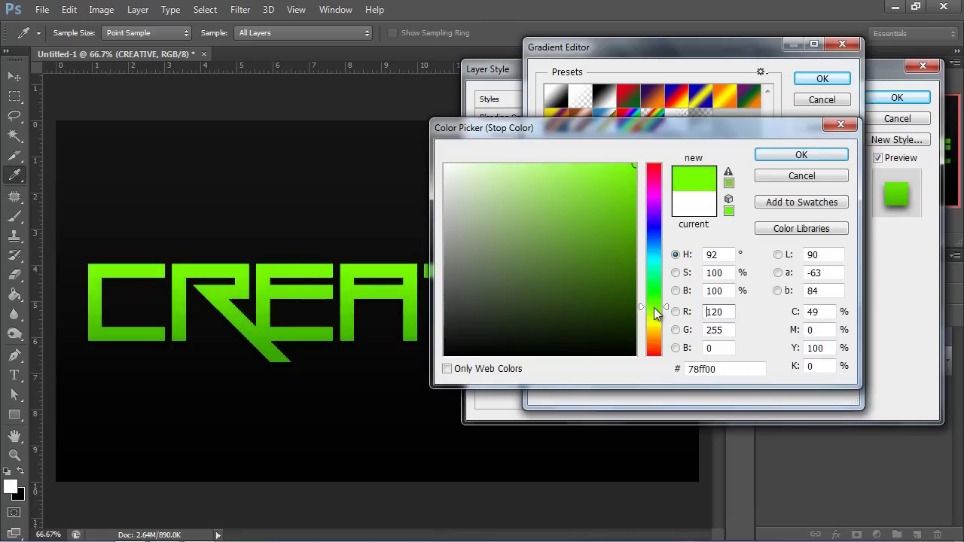
{"action": "left_click", "coordinate": [801, 154]}
{"action": "left_click", "coordinate": [820, 76]}
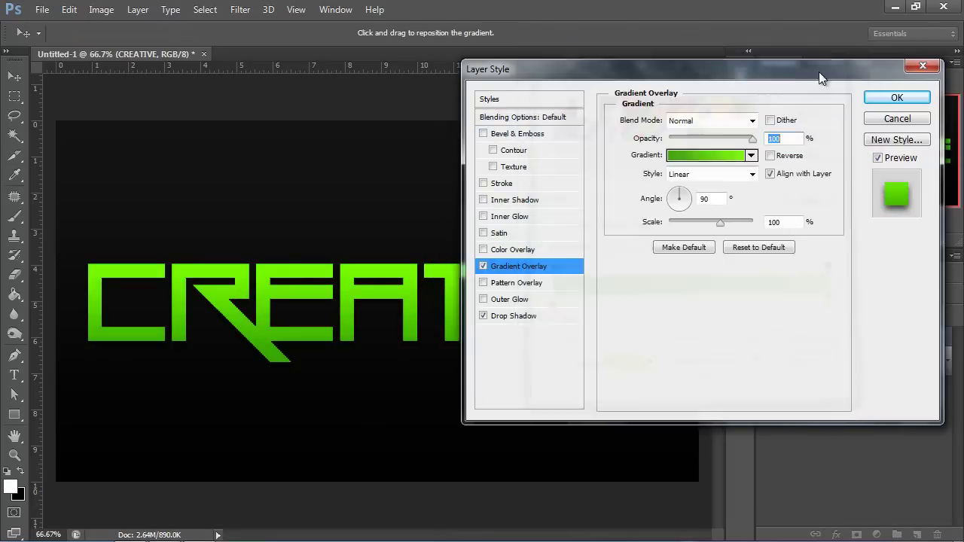
{"action": "left_click", "coordinate": [494, 219]}
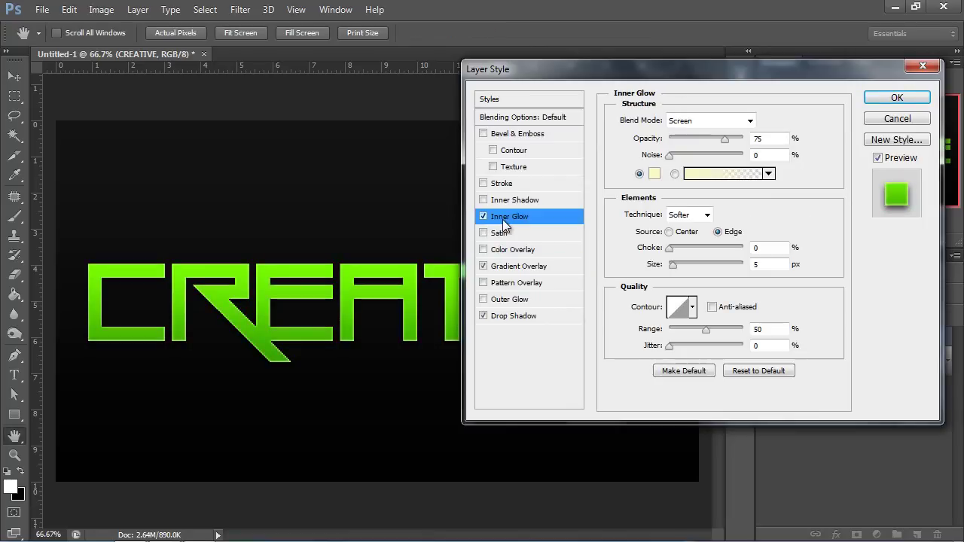
Set the inner glow to Overlay blend mode with white #ffffff colour
{"action": "left_click", "coordinate": [678, 122]}
{"action": "left_click", "coordinate": [682, 317]}
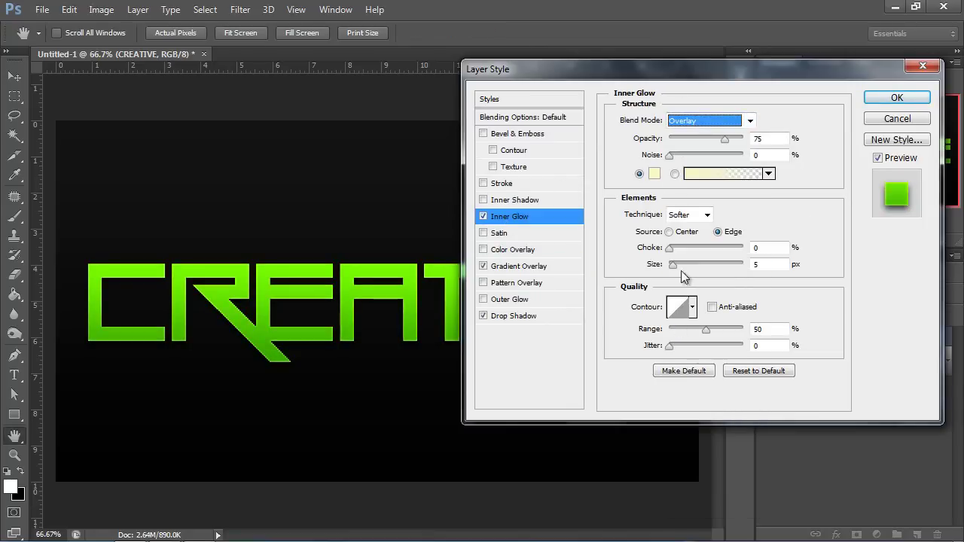
{"action": "left_click", "coordinate": [653, 175]}
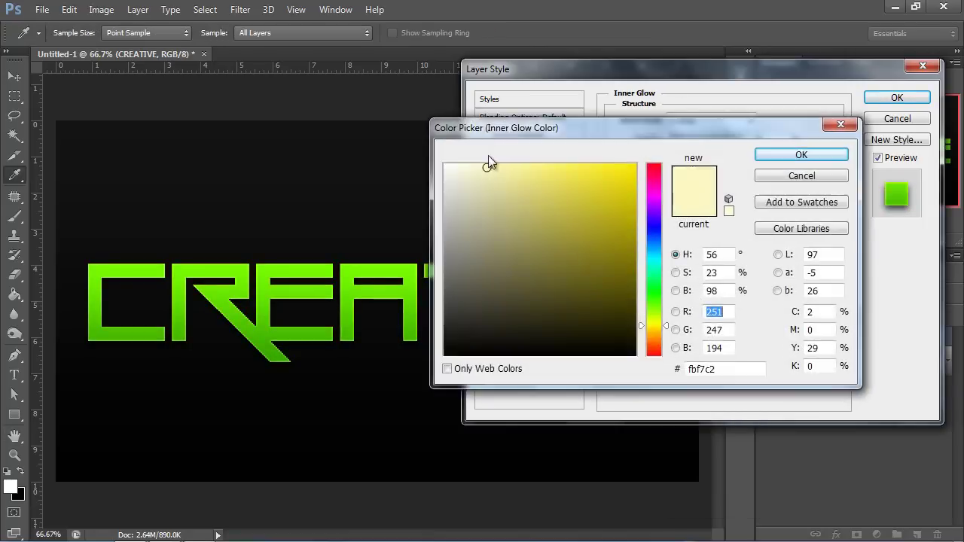
{"action": "left_click_drag", "start_coordinate": [485, 120], "coordinate": [561, 120]}
{"action": "left_click", "coordinate": [518, 162]}
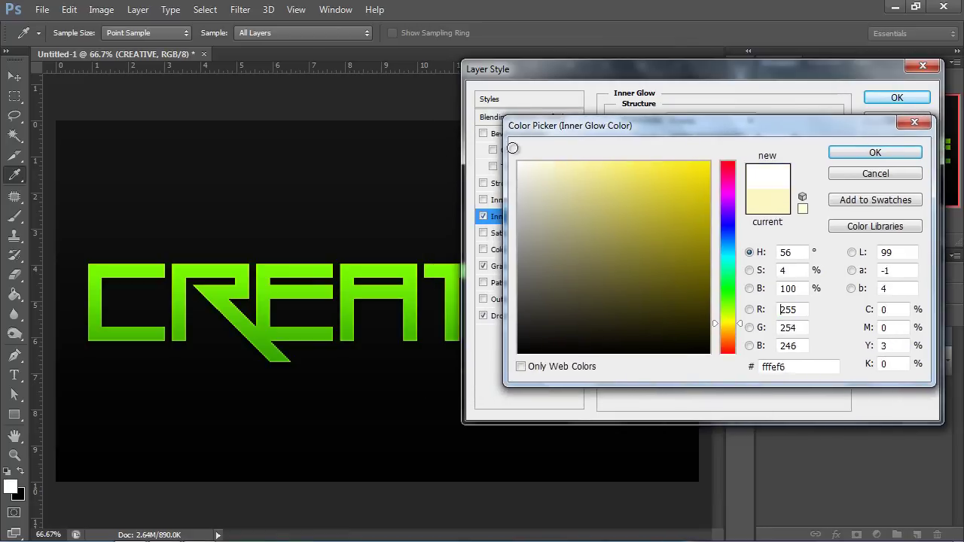
{"action": "left_click", "coordinate": [875, 153]}
Give the inner glow a 40% choke and 5 px size
{"action": "left_click_drag", "start_coordinate": [671, 267], "coordinate": [676, 267]}
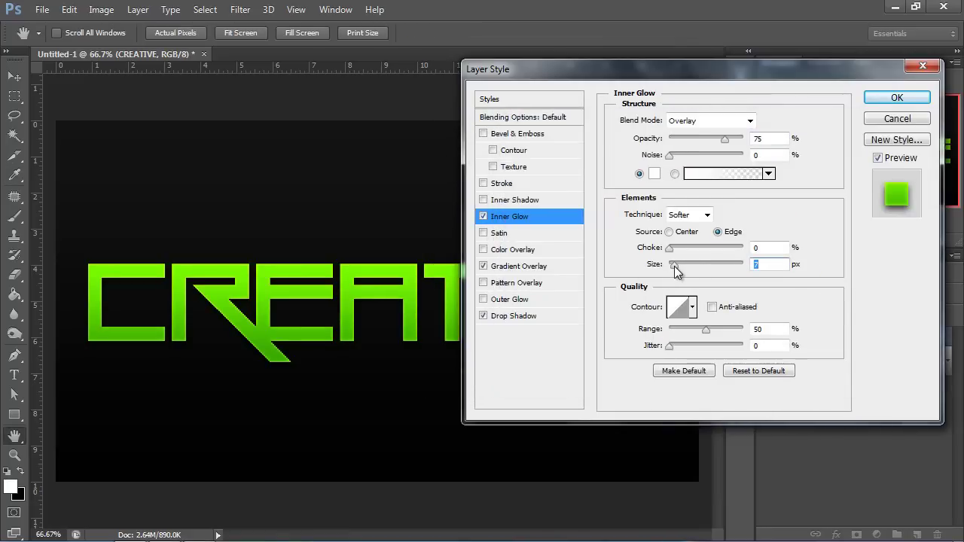
{"action": "double_click", "coordinate": [763, 264]}
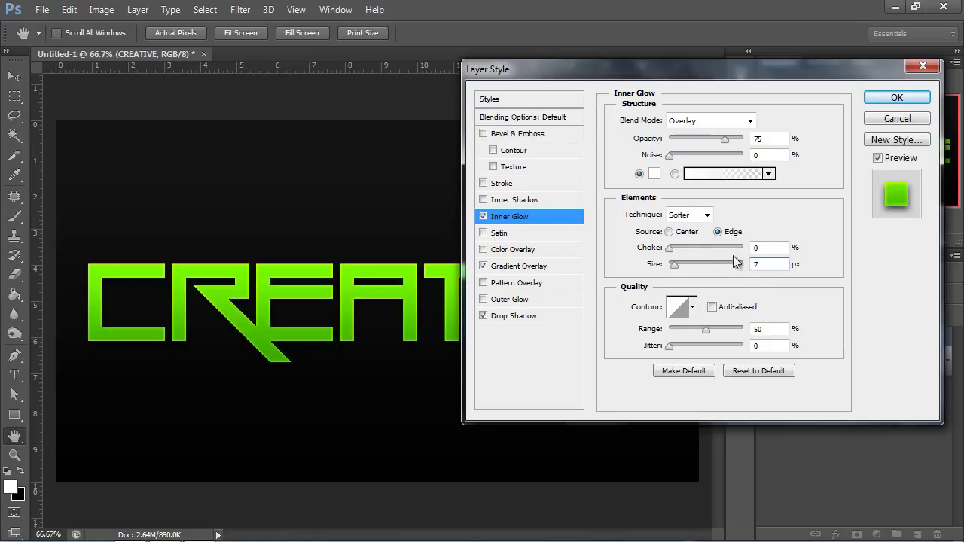
{"action": "left_click_drag", "start_coordinate": [670, 248], "coordinate": [702, 256]}
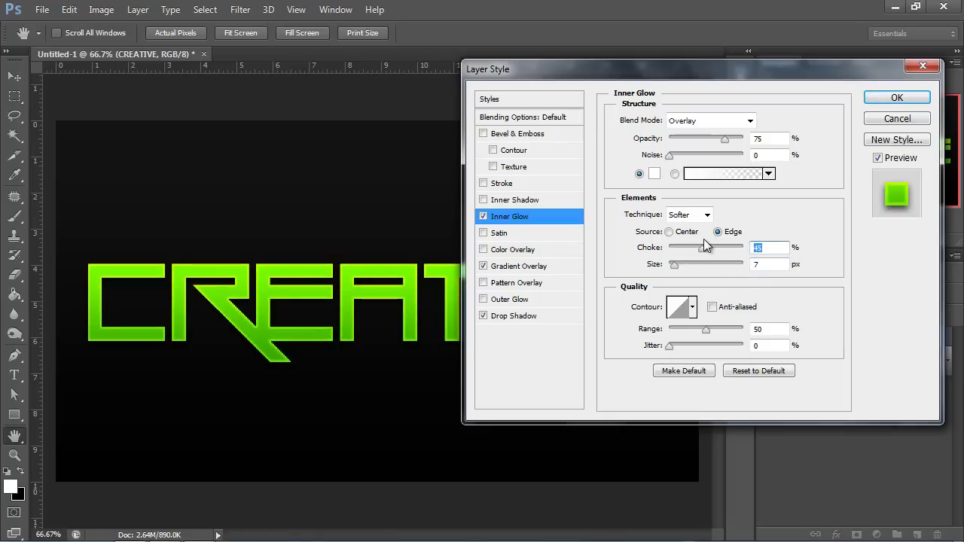
{"action": "type", "text": "40"}
{"action": "key", "text": "Tab"}
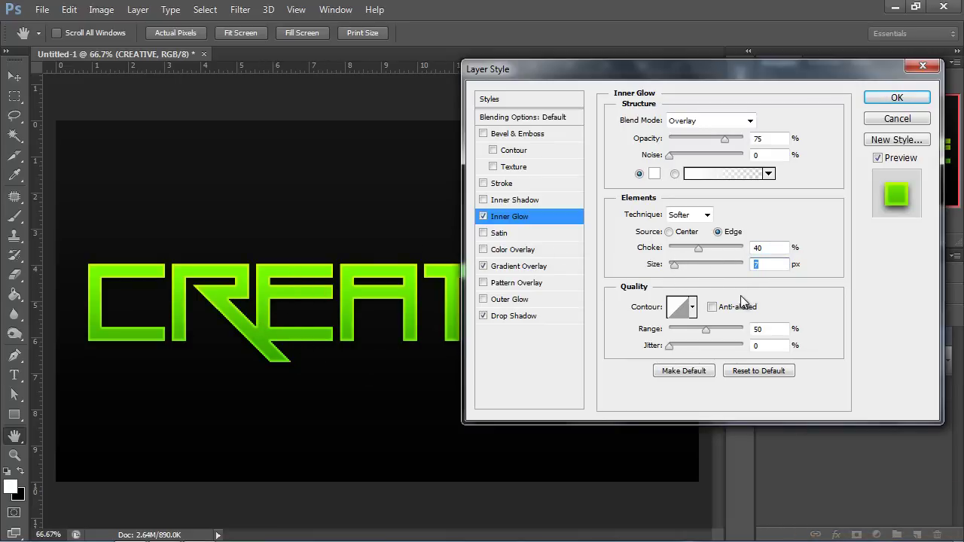
{"action": "type", "text": "5"}
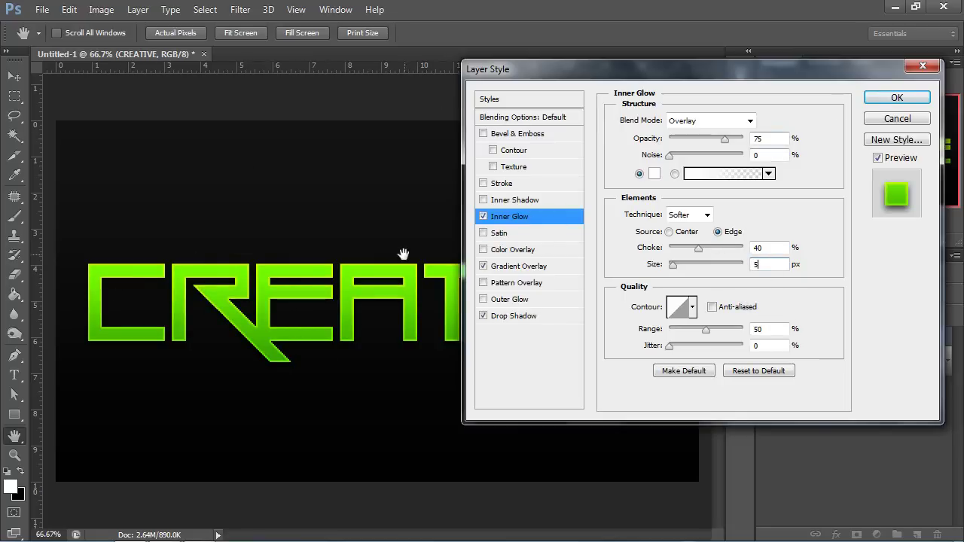
Apply the effects, zoom in on the lettering, and reopen CREATIVE's layer style at Inner Glow
{"action": "left_click", "coordinate": [893, 98]}
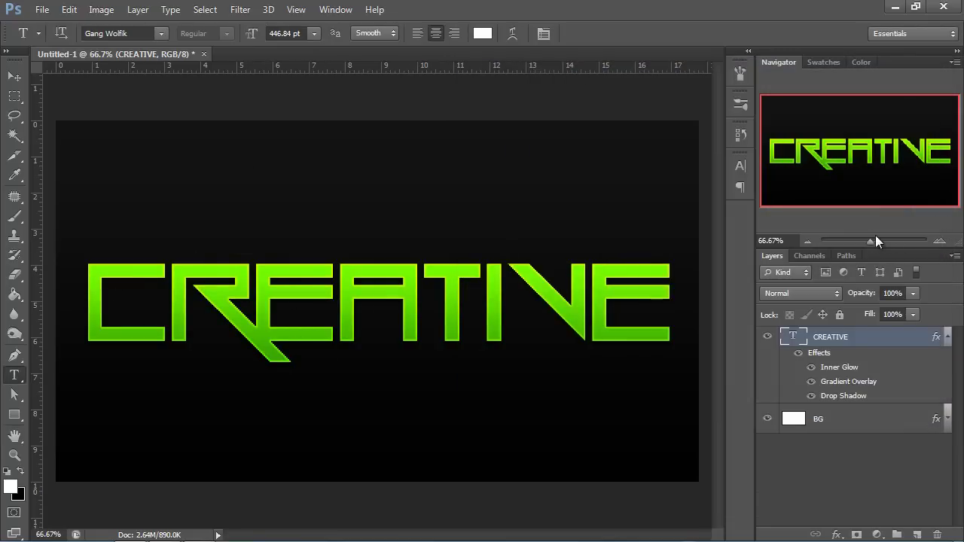
{"action": "left_click", "coordinate": [876, 239]}
{"action": "left_click_drag", "start_coordinate": [865, 170], "coordinate": [770, 173]}
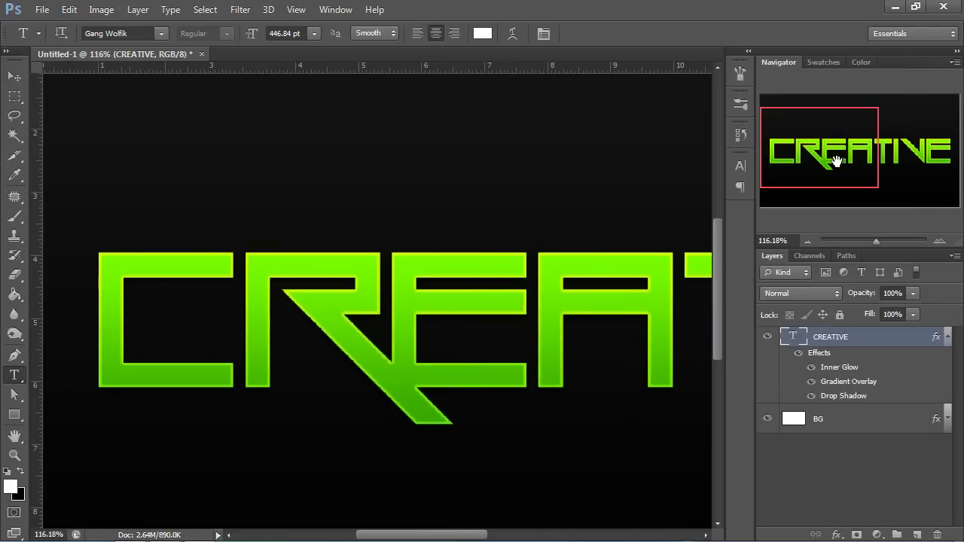
{"action": "double_click", "coordinate": [909, 341]}
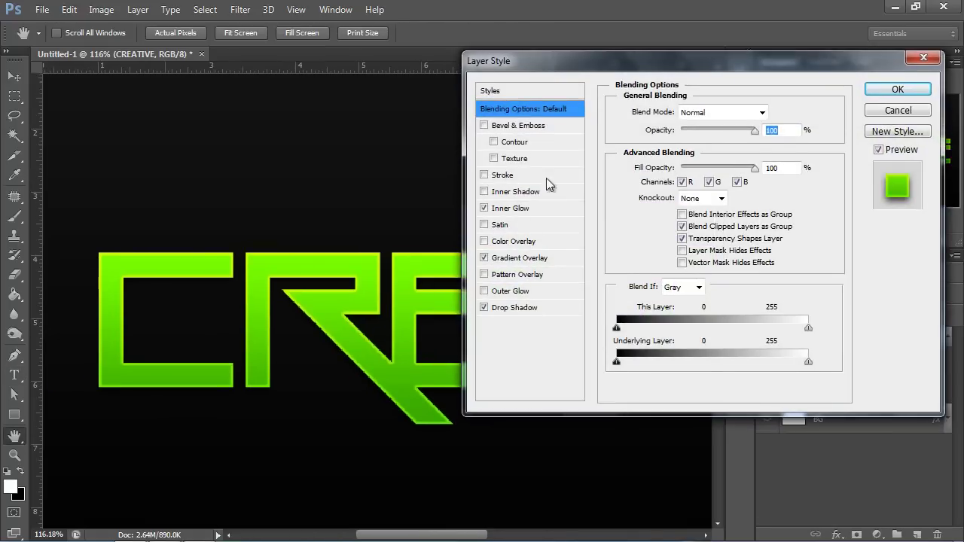
{"action": "left_click", "coordinate": [503, 209]}
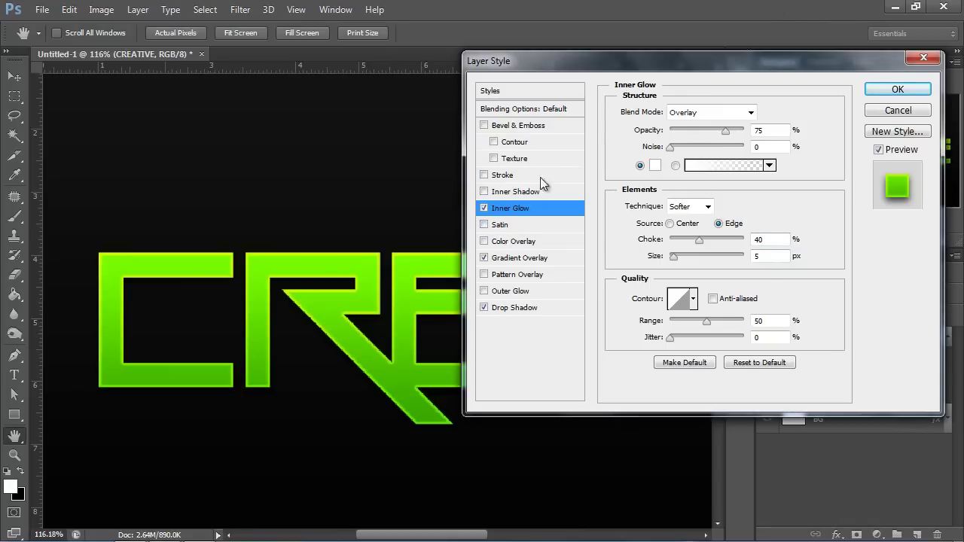
Enable Bevel & Emboss with 1000% depth and 1 px size
{"action": "left_click", "coordinate": [484, 126]}
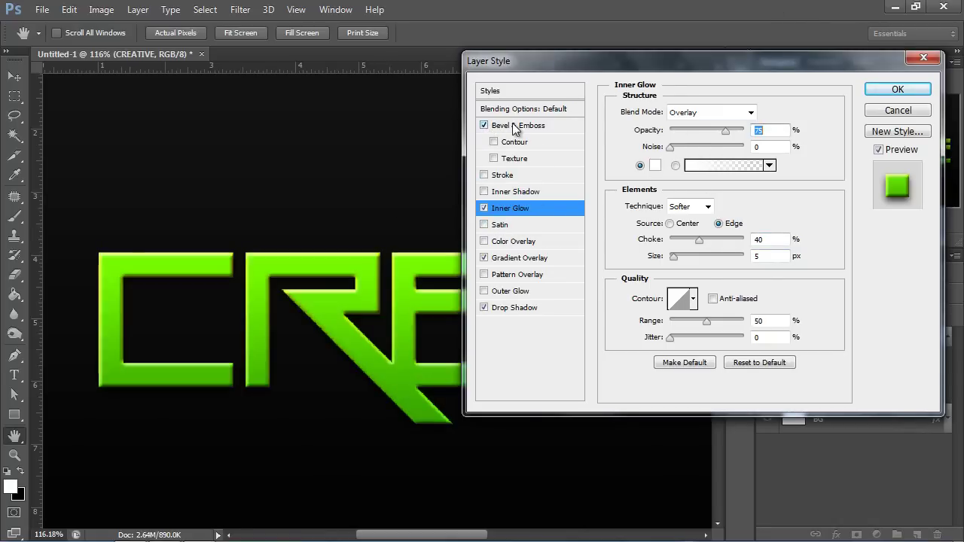
{"action": "left_click", "coordinate": [513, 125]}
{"action": "left_click_drag", "start_coordinate": [680, 150], "coordinate": [750, 150]}
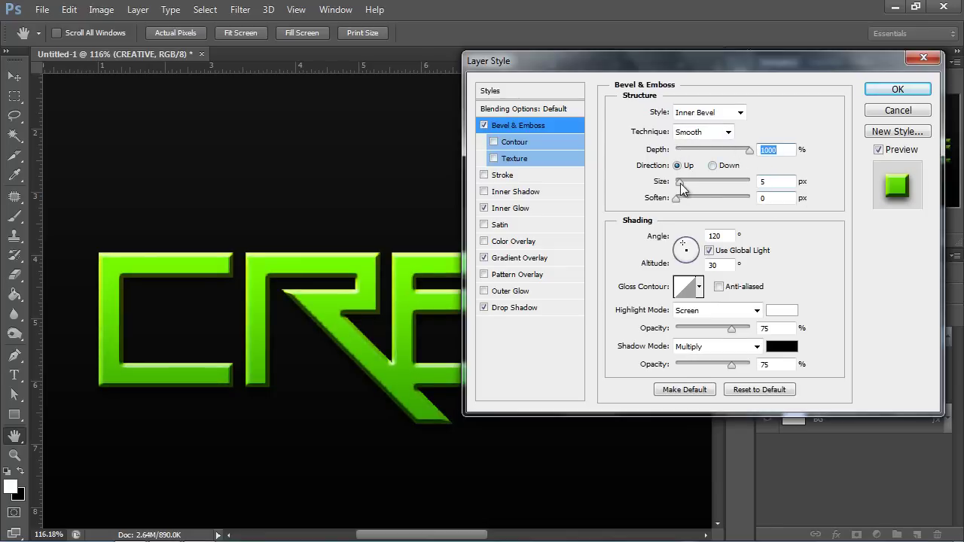
{"action": "left_click_drag", "start_coordinate": [680, 182], "coordinate": [676, 181]}
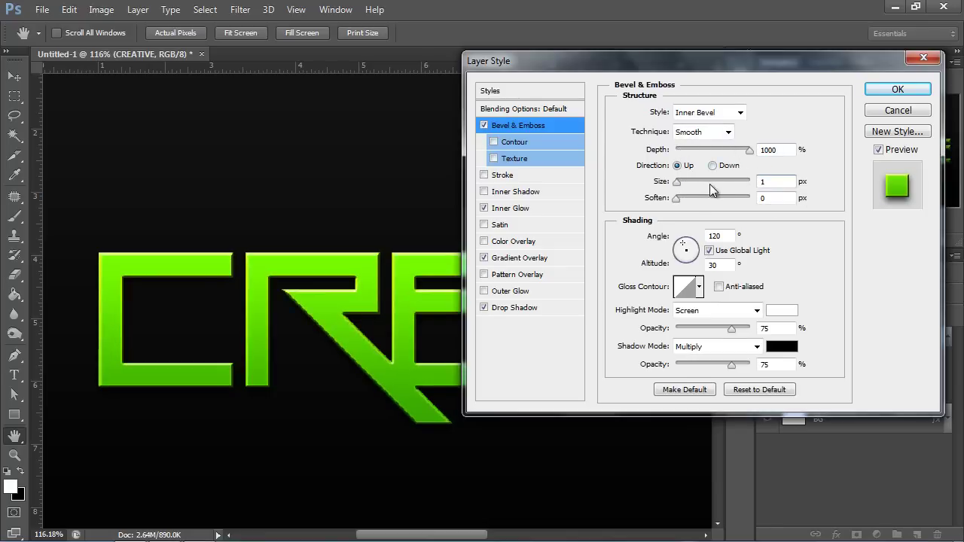
Give the bevel its own 90° light angle, 0% shadow and 60% highlight opacity
{"action": "left_click", "coordinate": [710, 250]}
{"action": "left_click", "coordinate": [659, 239]}
{"action": "type", "text": "90"}
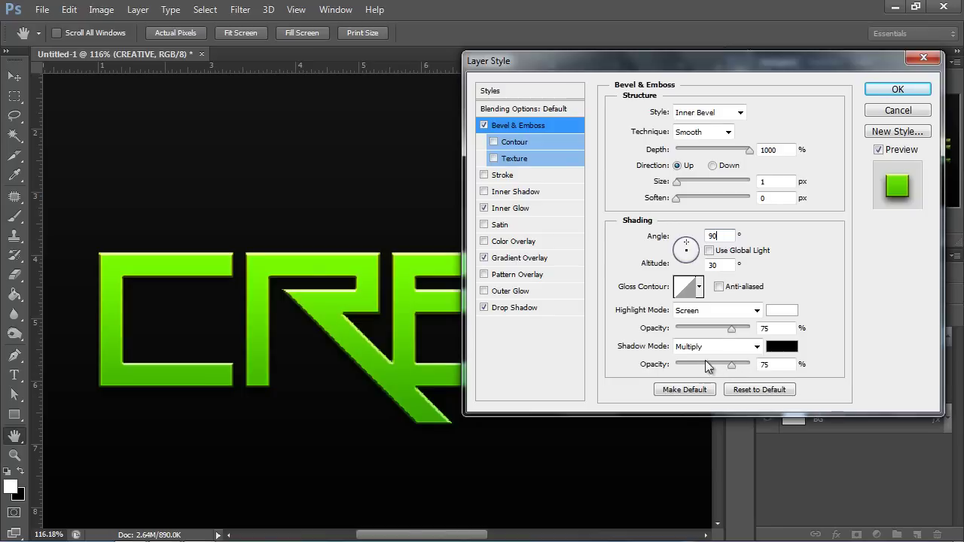
{"action": "left_click_drag", "start_coordinate": [731, 364], "coordinate": [674, 364]}
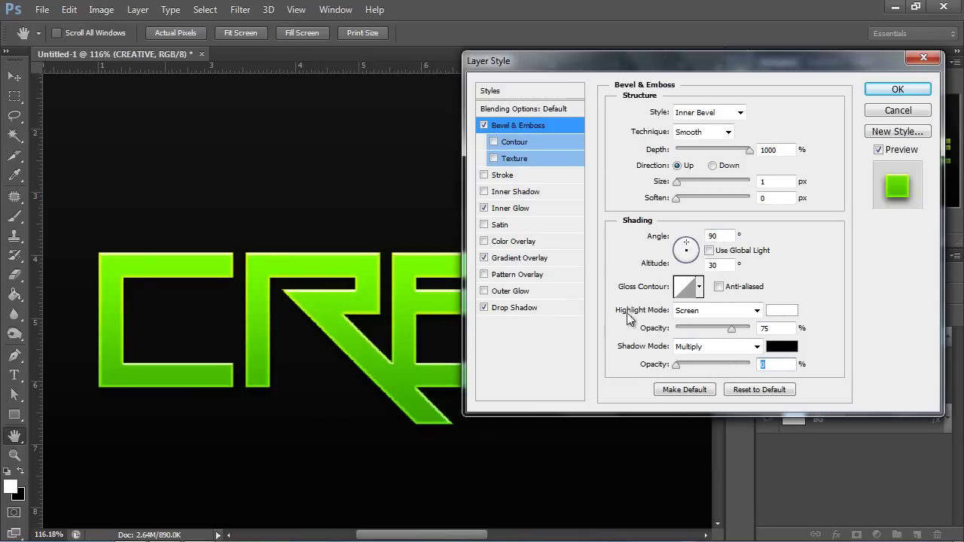
{"action": "left_click_drag", "start_coordinate": [729, 331], "coordinate": [723, 333]}
{"action": "key", "text": "Down"}
{"action": "key", "text": "Down"}
{"action": "key", "text": "Down"}
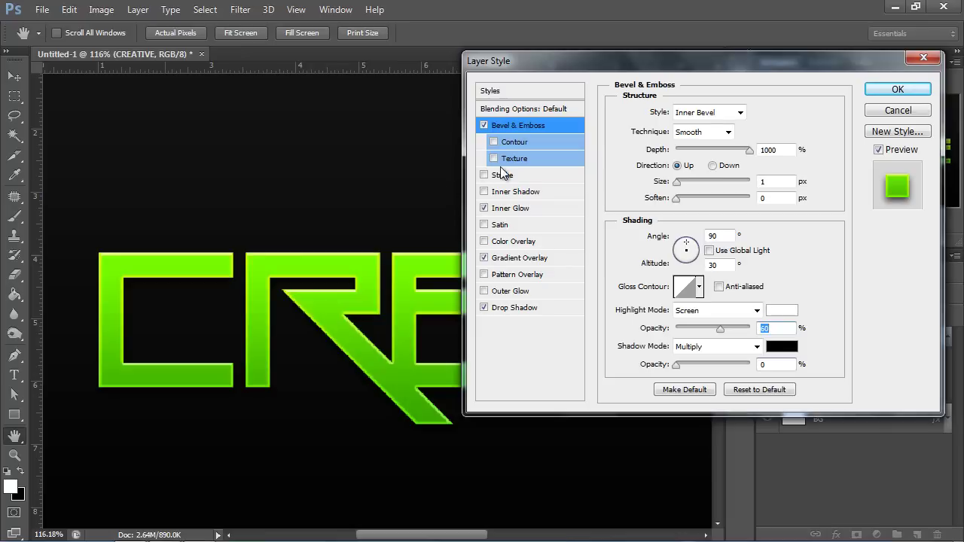
Add a Linear Burn inner shadow with its own 90° light angle
{"action": "left_click", "coordinate": [487, 192]}
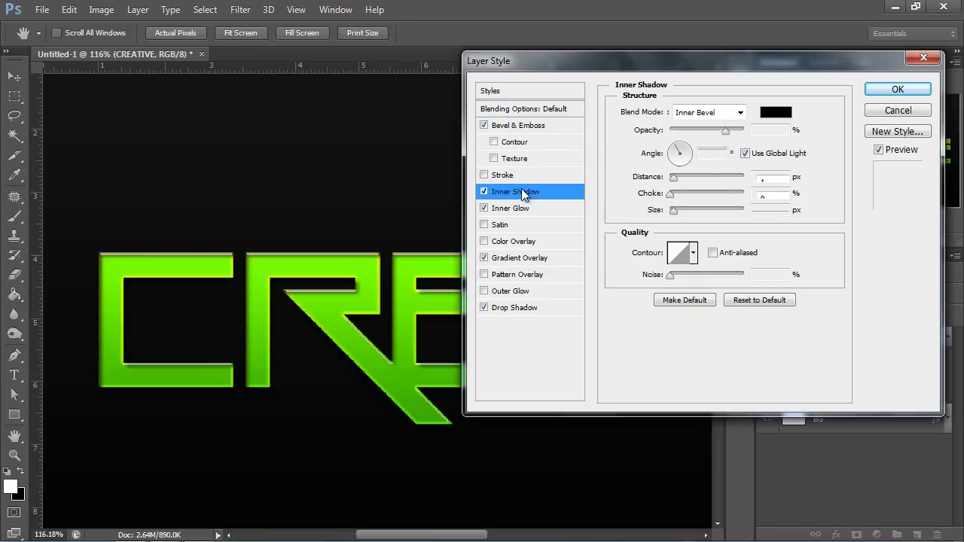
{"action": "left_click", "coordinate": [681, 112]}
{"action": "left_click", "coordinate": [697, 188]}
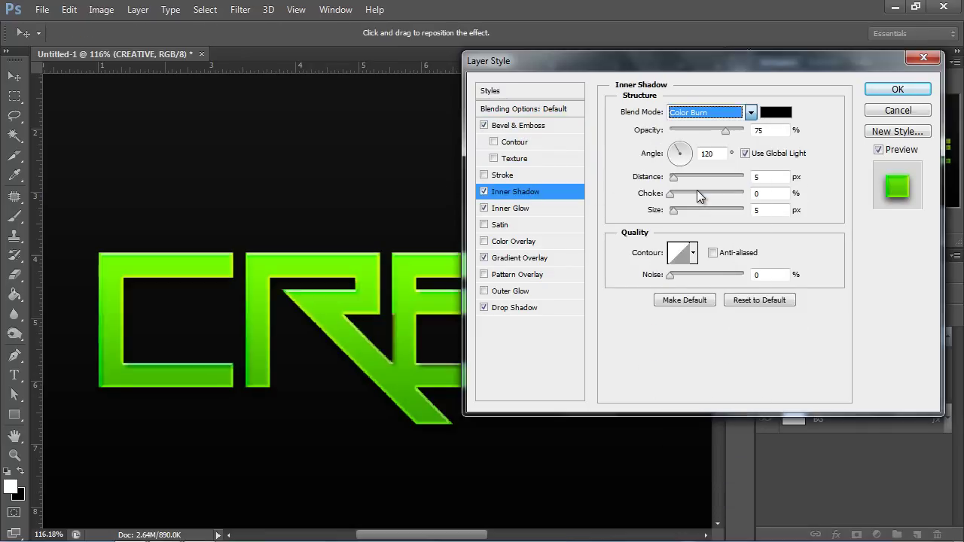
{"action": "left_click", "coordinate": [711, 115]}
{"action": "left_click", "coordinate": [700, 201]}
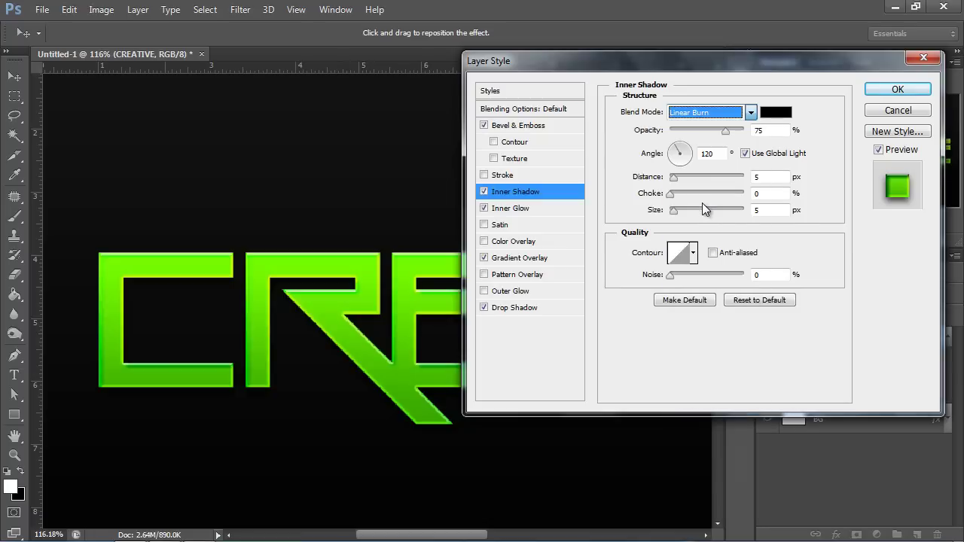
{"action": "left_click", "coordinate": [745, 153]}
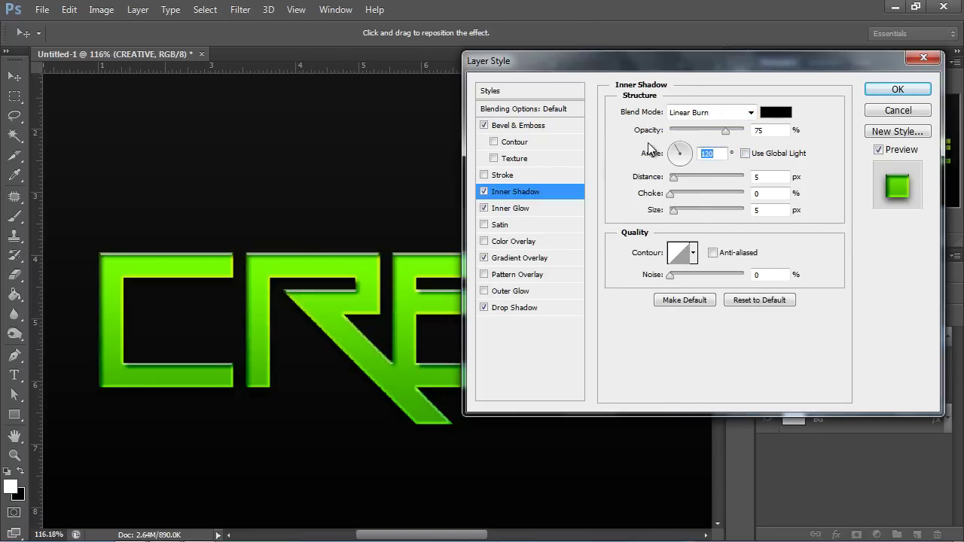
{"action": "type", "text": "90"}
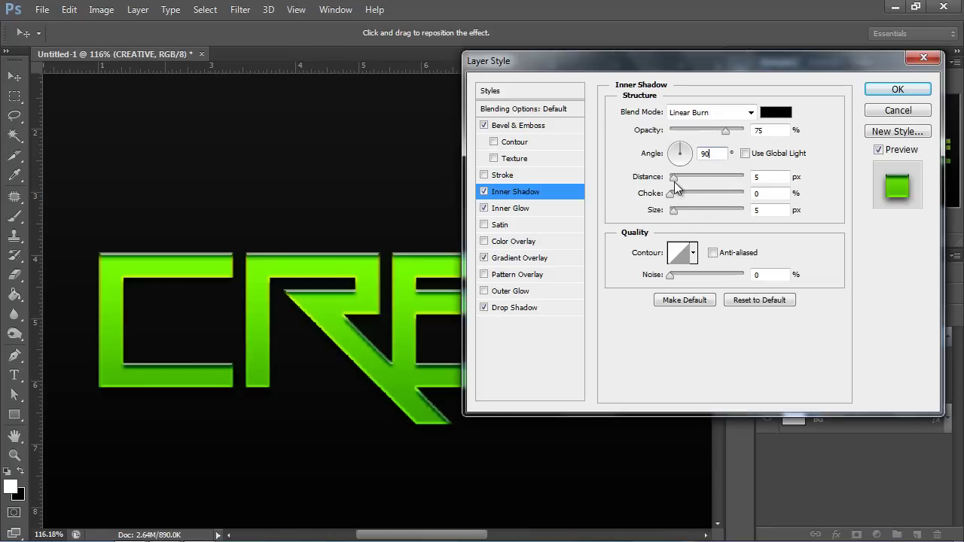
Set the inner shadow to 6 px distance, 7 px size and 60% opacity
{"action": "left_click_drag", "start_coordinate": [674, 182], "coordinate": [673, 182]}
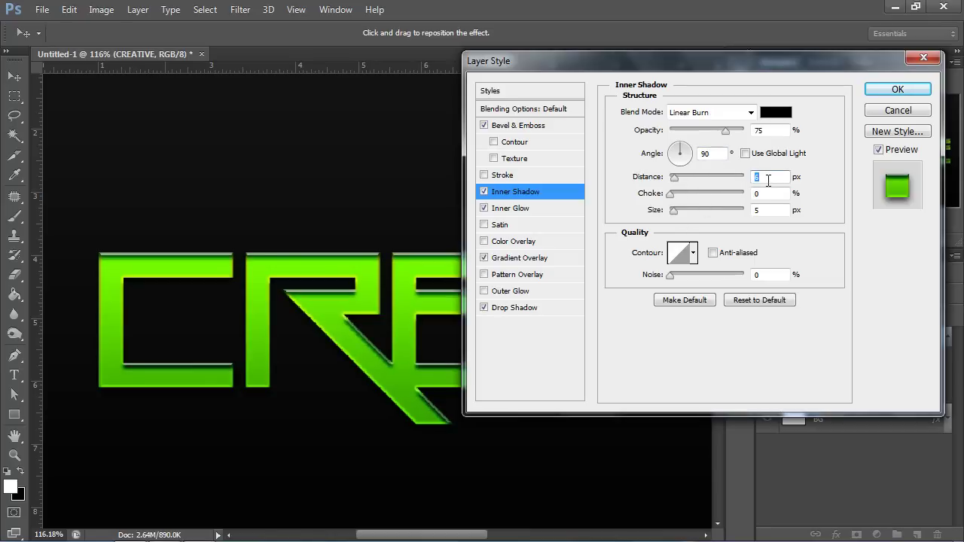
{"action": "mouse_move", "coordinate": [623, 76]}
{"action": "left_mouse_down"}
{"action": "mouse_move", "coordinate": [687, 89]}
{"action": "mouse_move", "coordinate": [599, 76]}
{"action": "left_mouse_up"}
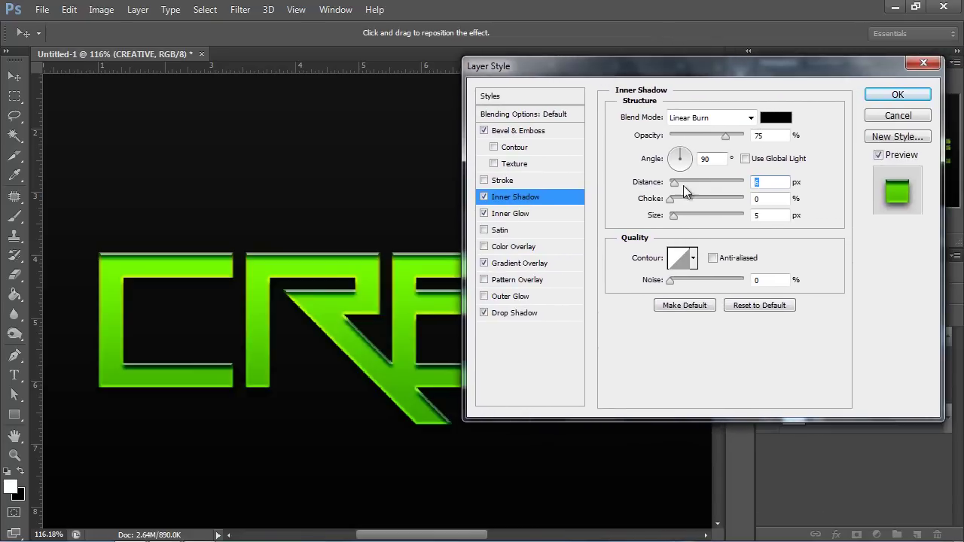
{"action": "left_click_drag", "start_coordinate": [674, 216], "coordinate": [679, 216]}
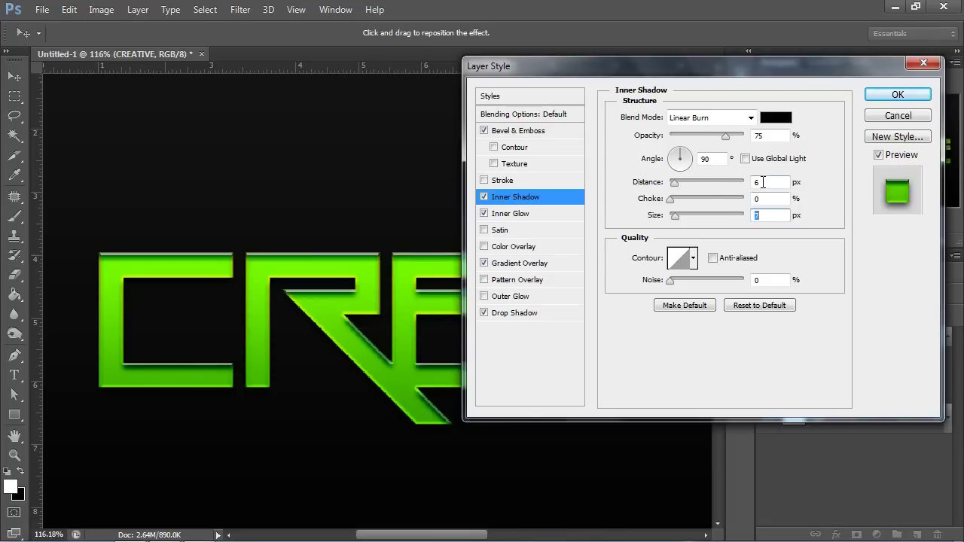
{"action": "left_click", "coordinate": [674, 184]}
{"action": "left_click_drag", "start_coordinate": [670, 183], "coordinate": [686, 183]}
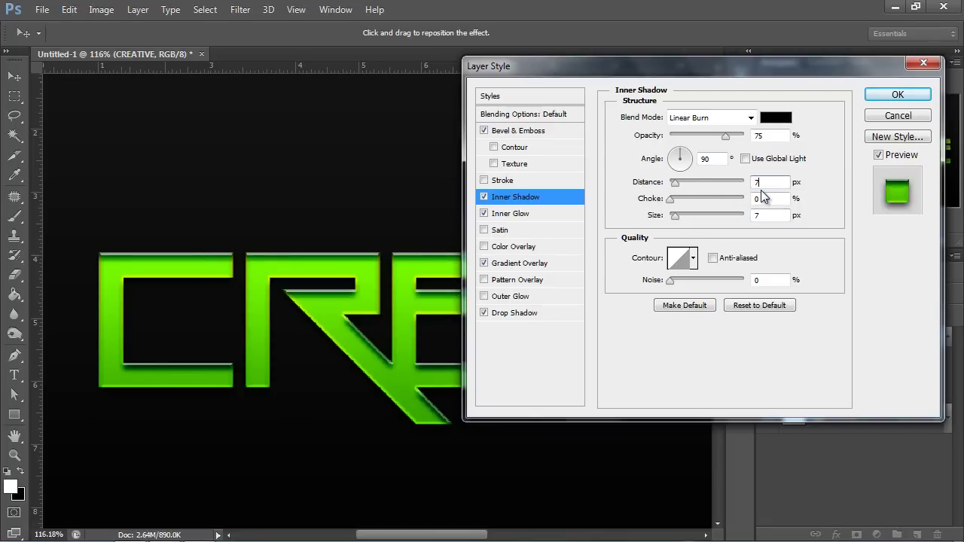
{"action": "key", "text": "Down"}
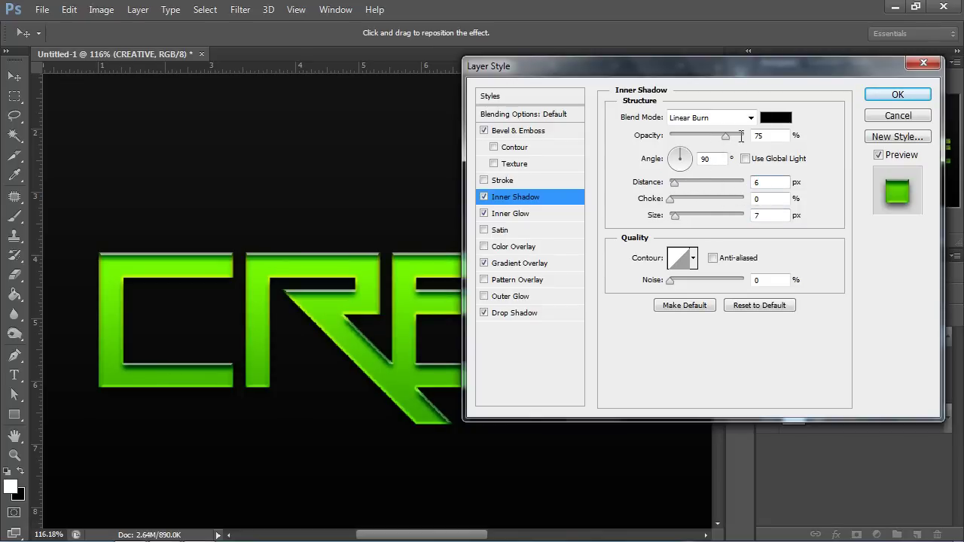
{"action": "key", "text": "shift+Tab"}
{"action": "key", "text": "shift+Tab"}
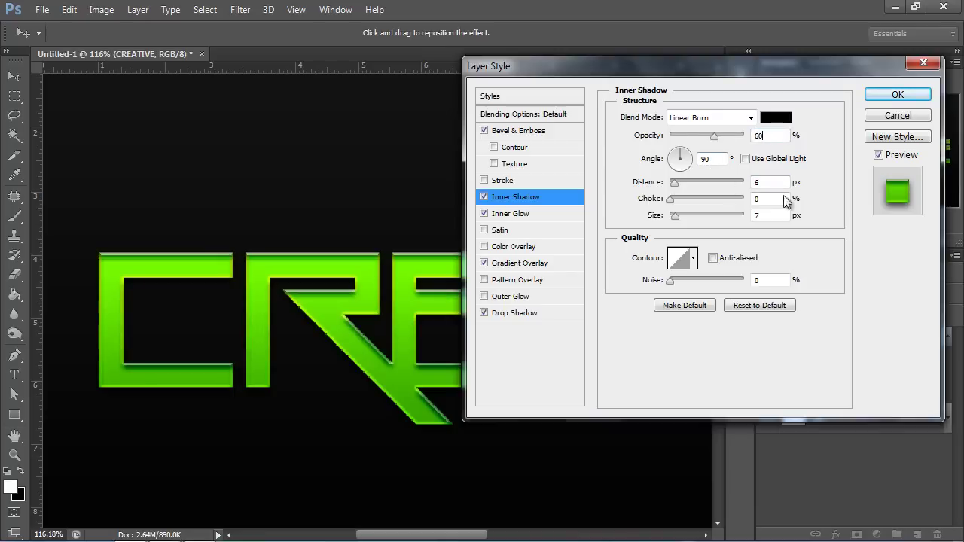
{"action": "left_click_drag", "start_coordinate": [528, 66], "coordinate": [886, 171]}
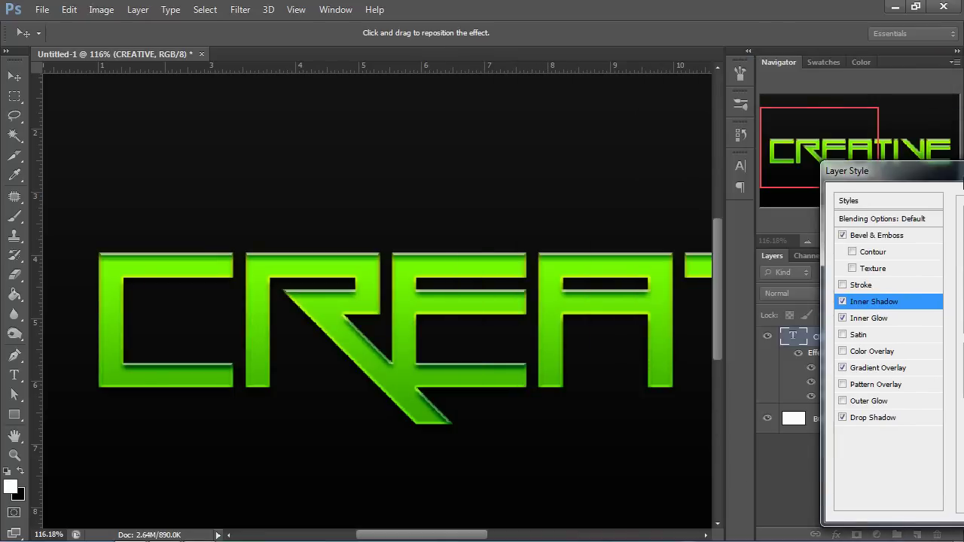
{"action": "mouse_move", "coordinate": [963, 177]}
{"action": "left_mouse_down"}
{"action": "mouse_move", "coordinate": [737, 87]}
{"action": "mouse_move", "coordinate": [581, 88]}
{"action": "left_mouse_up"}
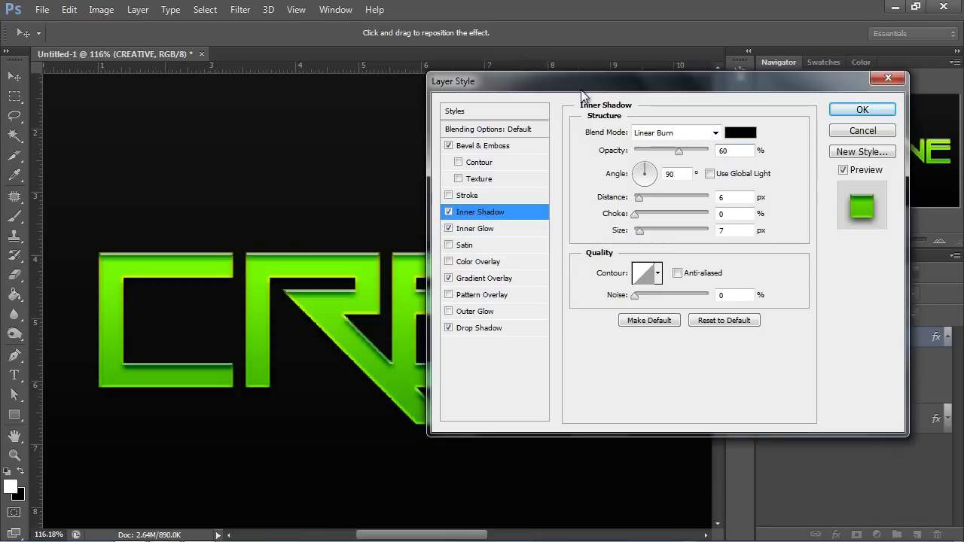
{"action": "left_click_drag", "start_coordinate": [463, 90], "coordinate": [485, 90]}
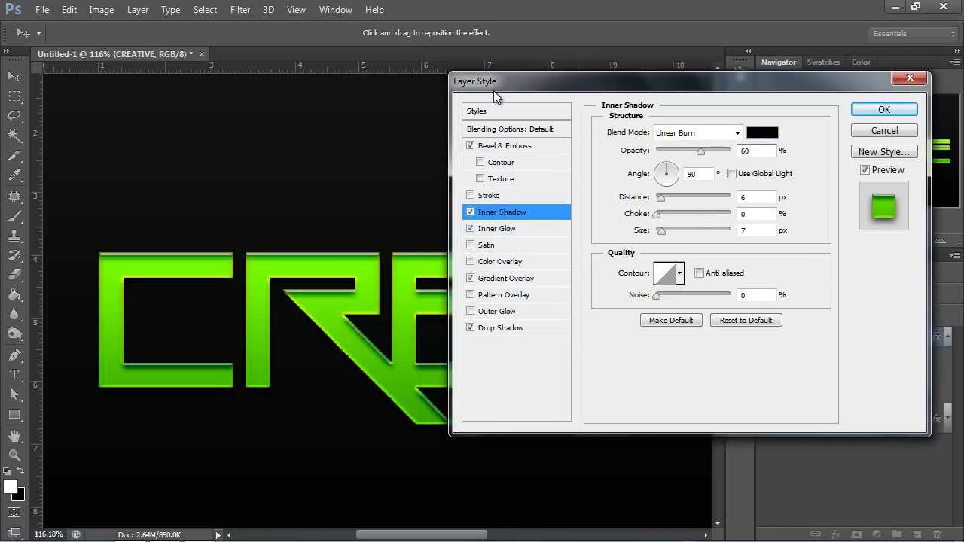
Enable Outer Glow and set its colour to the letters' bright green 76fc00
{"action": "left_click", "coordinate": [470, 311]}
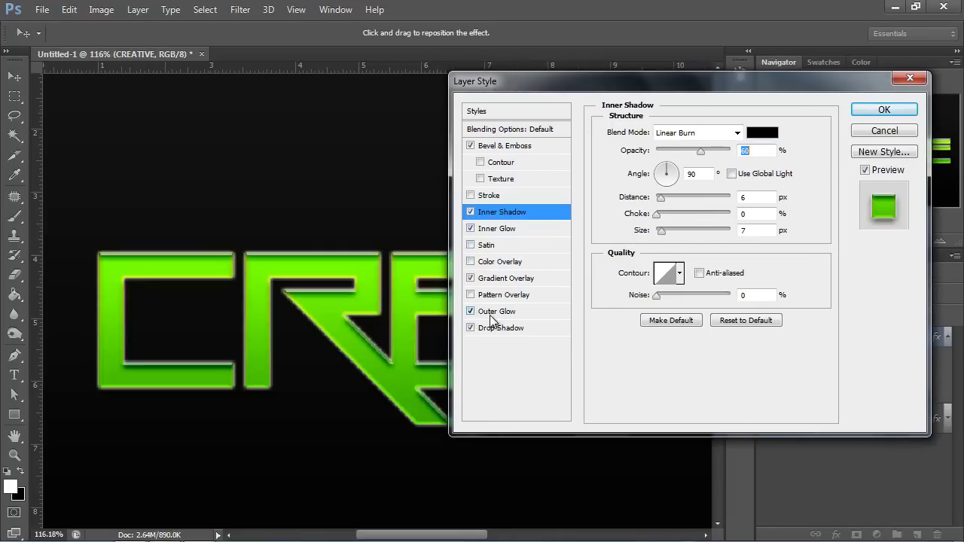
{"action": "left_click", "coordinate": [496, 312]}
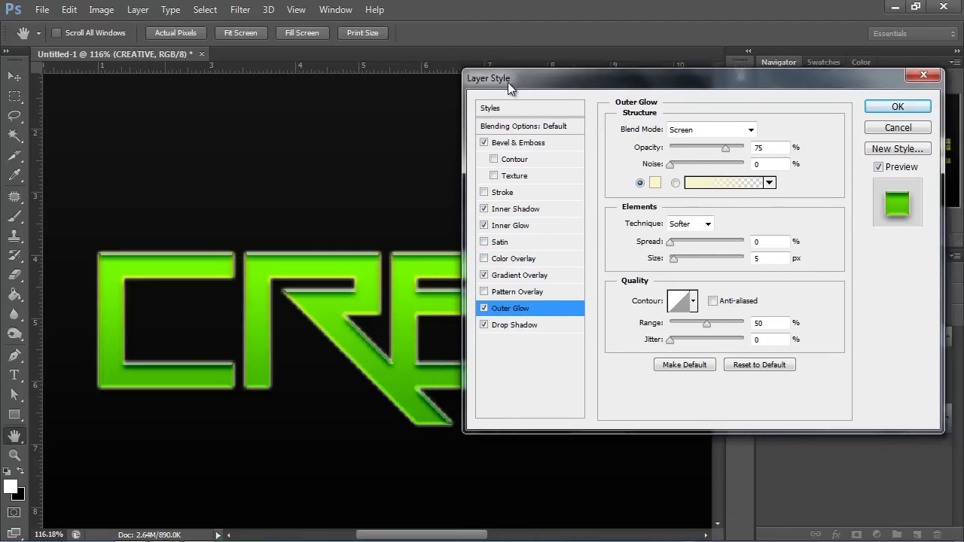
{"action": "left_click_drag", "start_coordinate": [502, 84], "coordinate": [490, 78]}
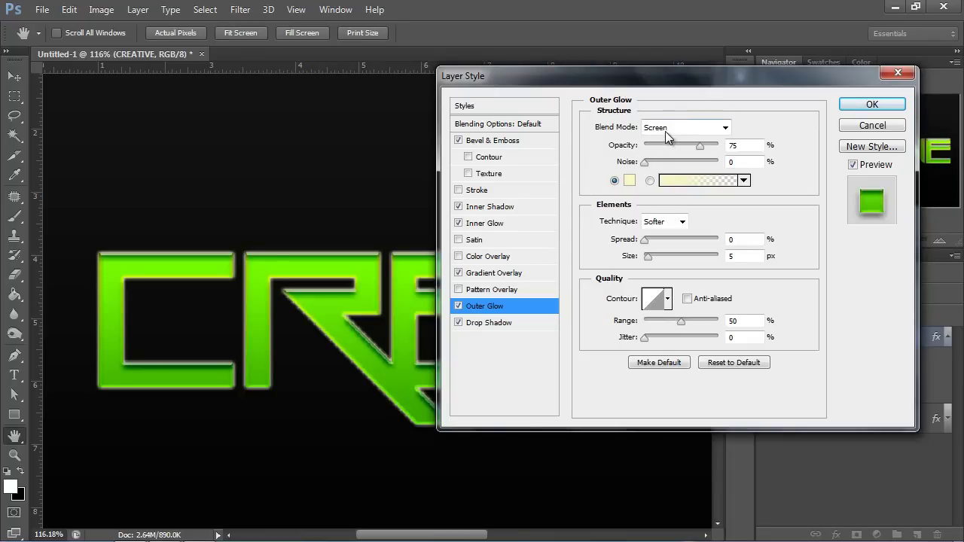
{"action": "left_click", "coordinate": [630, 181]}
{"action": "left_click", "coordinate": [708, 266]}
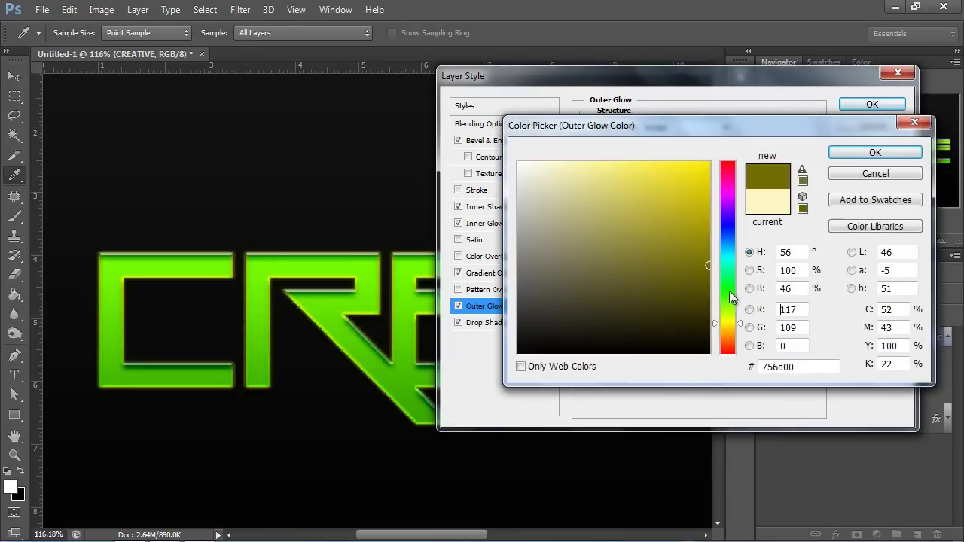
{"action": "left_click", "coordinate": [305, 258]}
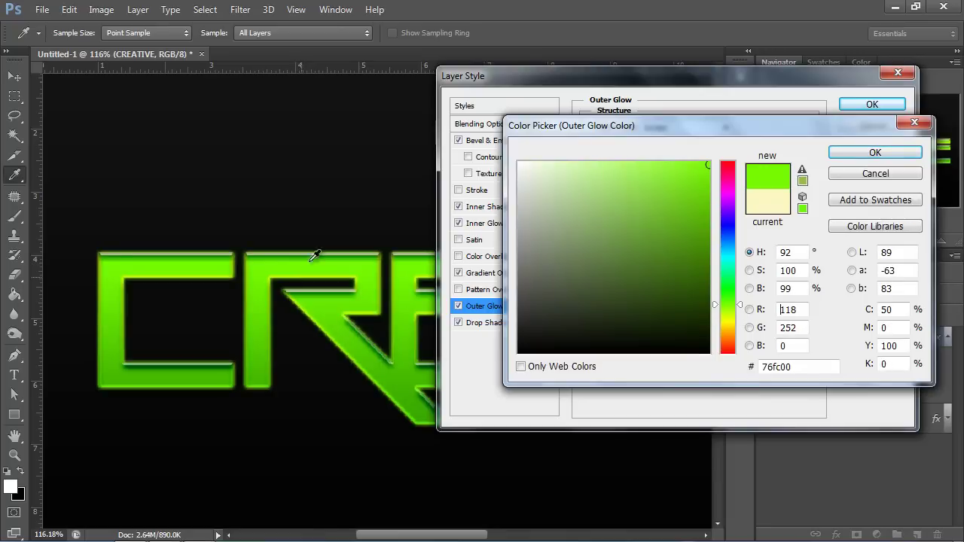
{"action": "left_click", "coordinate": [876, 153]}
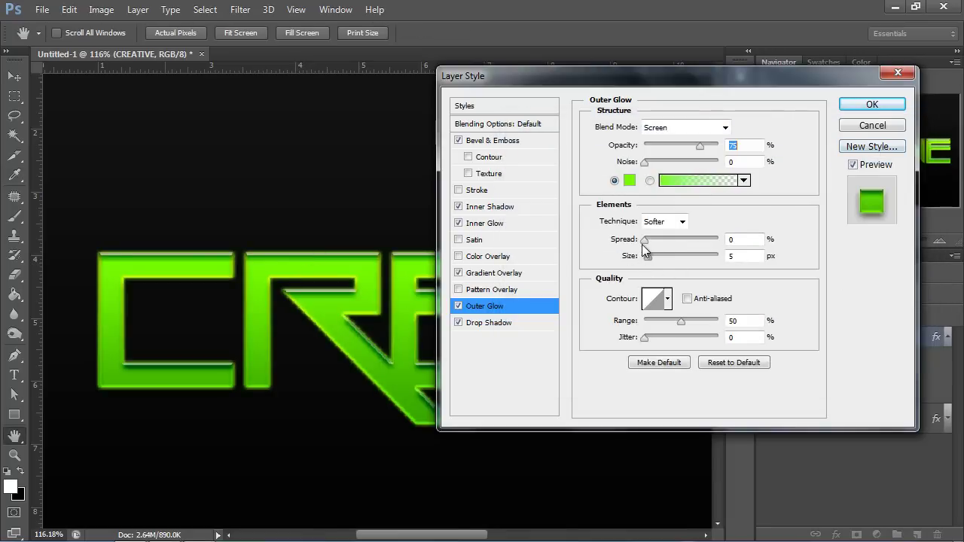
Make the outer glow 21 px wide at 20% opacity
{"action": "left_click_drag", "start_coordinate": [648, 256], "coordinate": [654, 256]}
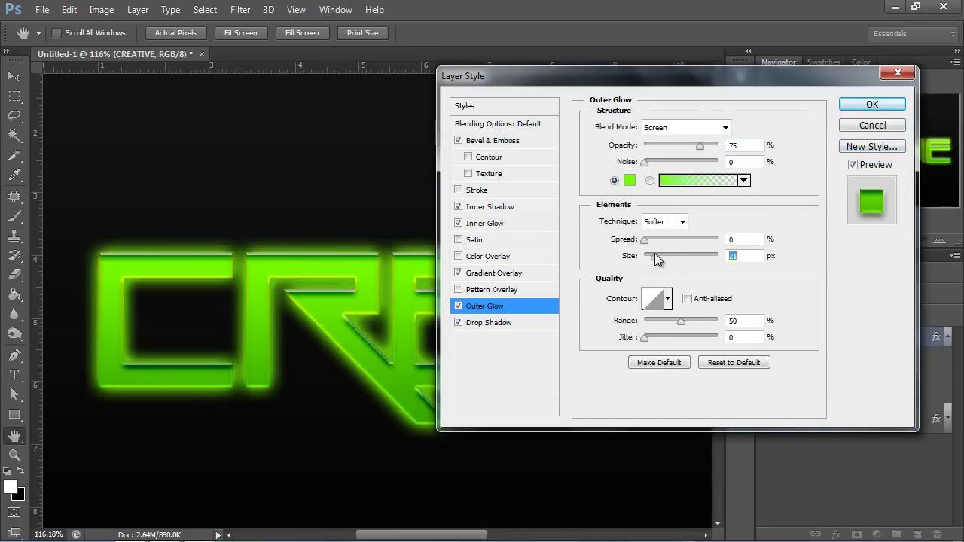
{"action": "left_click", "coordinate": [699, 145]}
{"action": "type", "text": "20"}
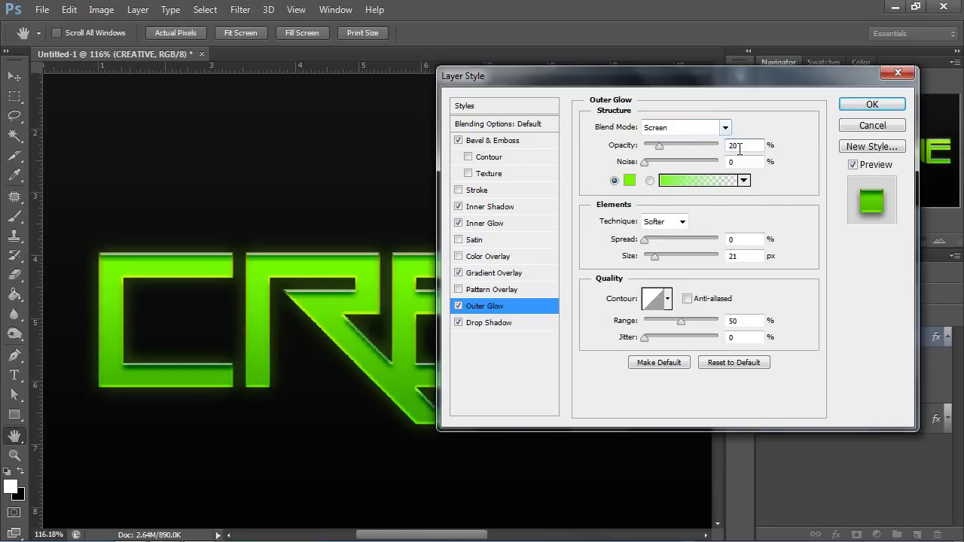
{"action": "left_click_drag", "start_coordinate": [656, 85], "coordinate": [697, 62]}
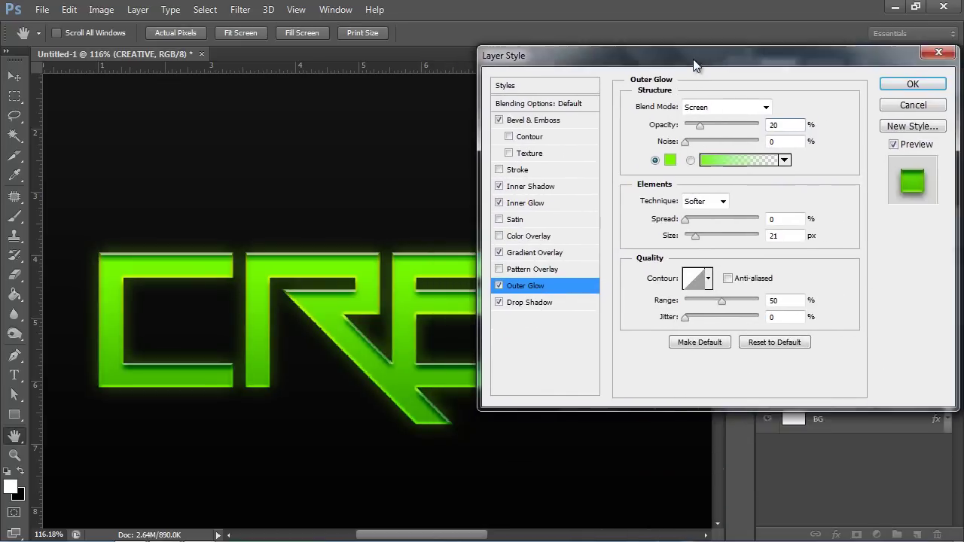
Set the Inner Glow to 7 px size and 86% opacity
{"action": "left_click", "coordinate": [518, 200]}
{"action": "left_click_drag", "start_coordinate": [688, 247], "coordinate": [715, 235]}
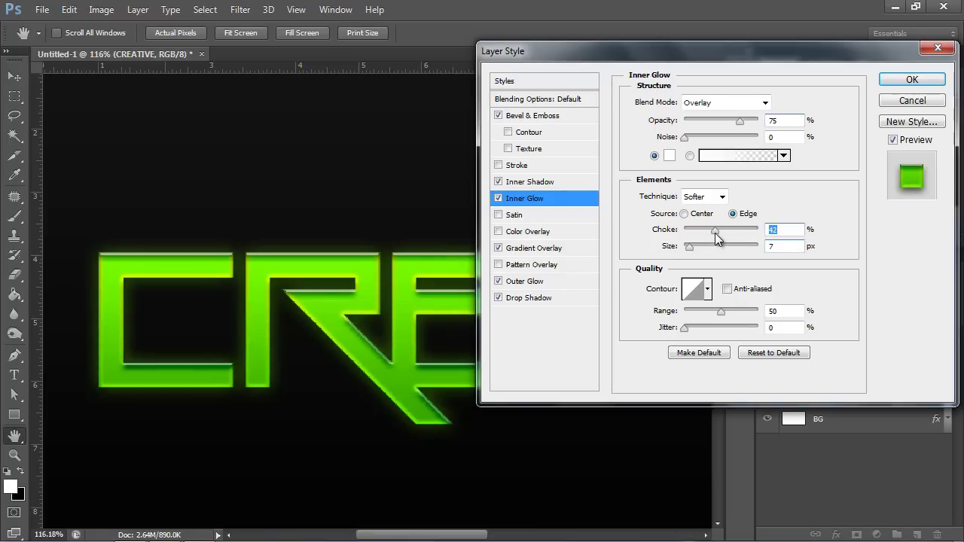
{"action": "left_click_drag", "start_coordinate": [742, 123], "coordinate": [748, 126]}
{"action": "left_click_drag", "start_coordinate": [572, 54], "coordinate": [582, 56]}
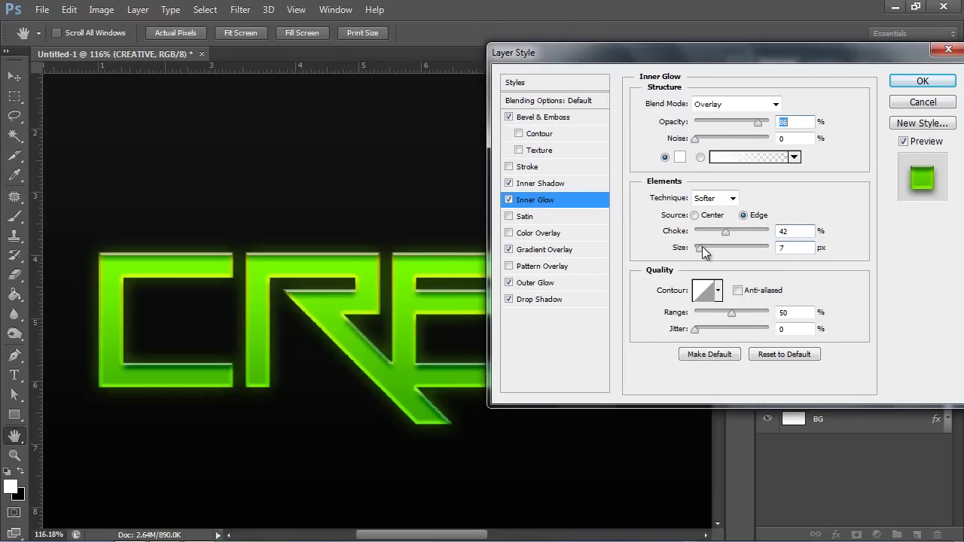
{"action": "left_click_drag", "start_coordinate": [702, 248], "coordinate": [700, 248]}
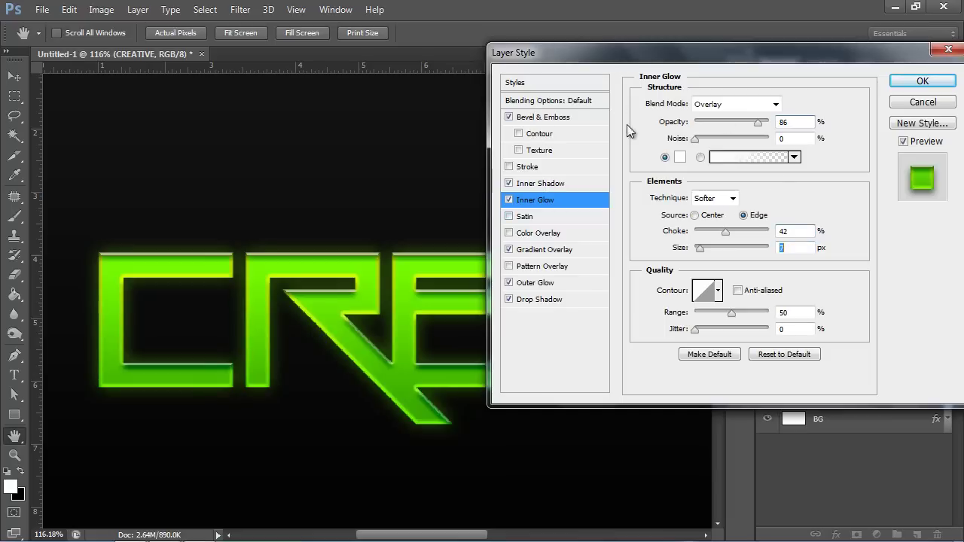
Reduce the Bevel & Emboss size to 1 px and apply the layer style
{"action": "left_click", "coordinate": [563, 114]}
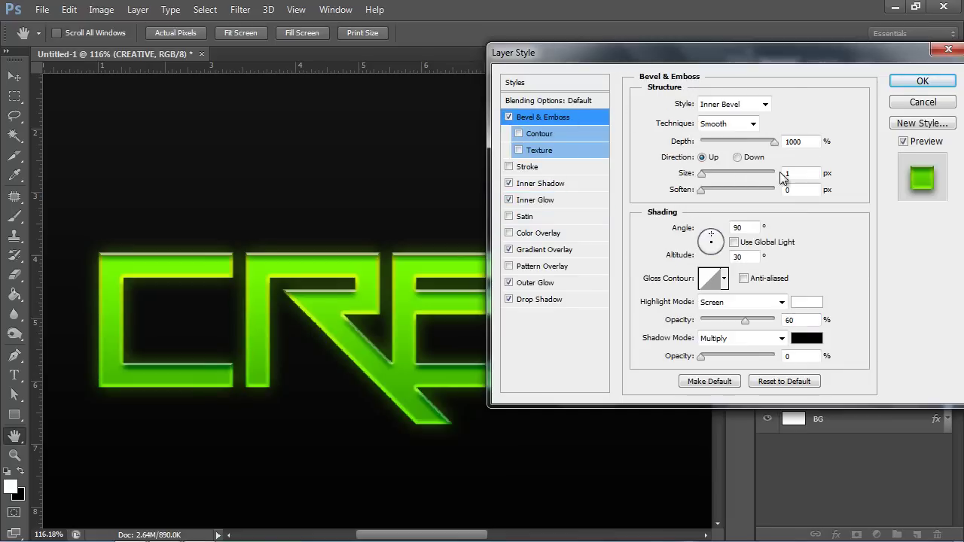
{"action": "type", "text": "0"}
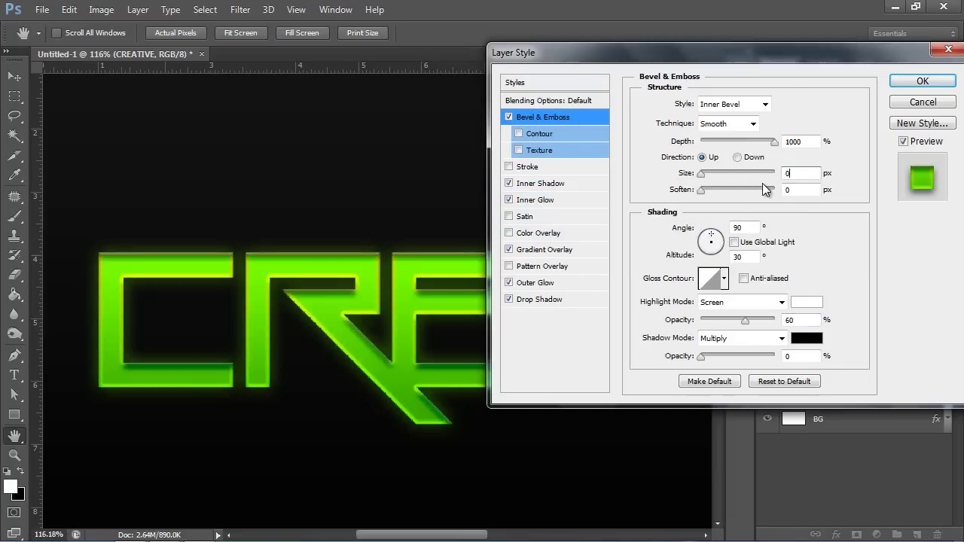
{"action": "type", "text": "1"}
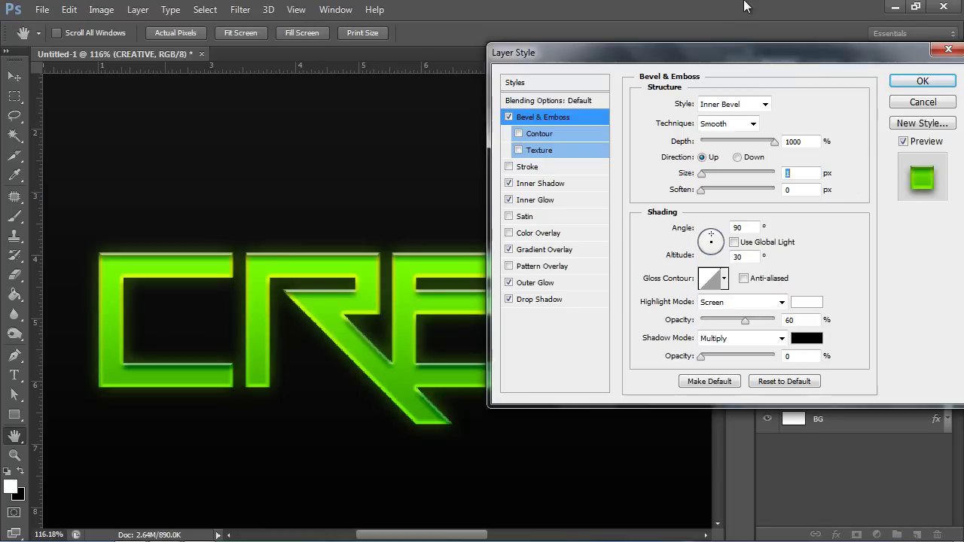
{"action": "mouse_move", "coordinate": [689, 49]}
{"action": "left_mouse_down"}
{"action": "mouse_move", "coordinate": [765, 152]}
{"action": "mouse_move", "coordinate": [843, 316]}
{"action": "mouse_move", "coordinate": [488, 120]}
{"action": "mouse_move", "coordinate": [630, 110]}
{"action": "left_mouse_up"}
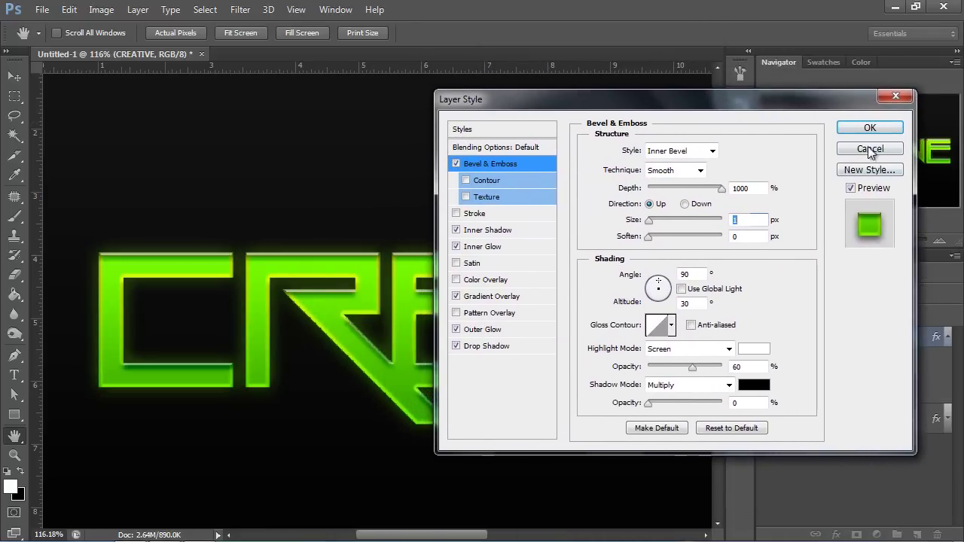
{"action": "left_click", "coordinate": [863, 125]}
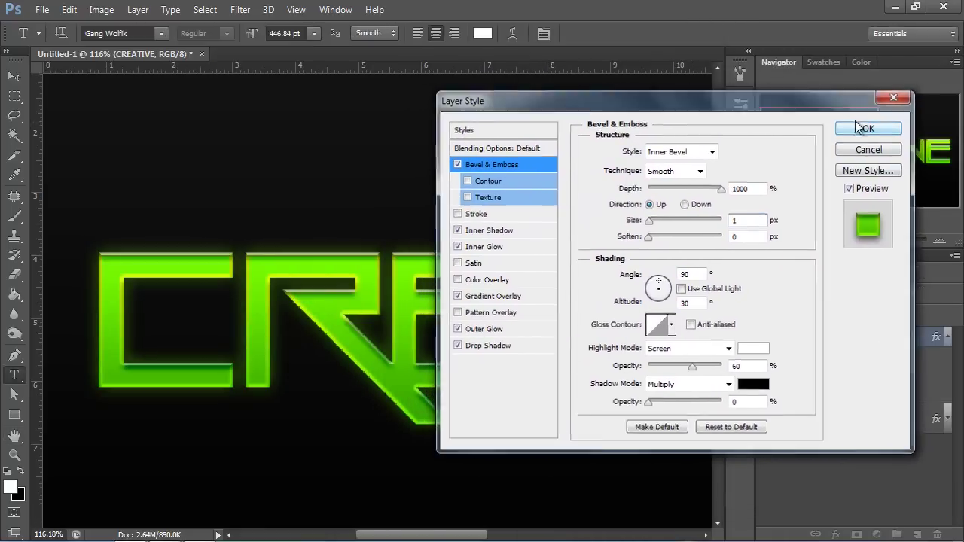
{"action": "left_click", "coordinate": [941, 337]}
Set up the Pen tool to draw filled shape layers
{"action": "mouse_move", "coordinate": [876, 241]}
{"action": "left_mouse_down"}
{"action": "mouse_move", "coordinate": [867, 243]}
{"action": "mouse_move", "coordinate": [884, 243]}
{"action": "mouse_move", "coordinate": [869, 239]}
{"action": "left_mouse_up"}
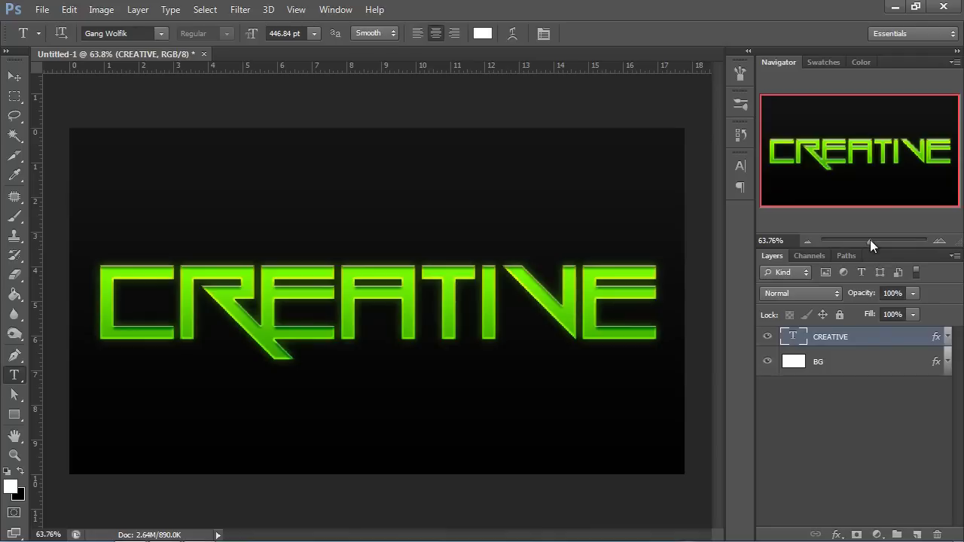
{"action": "left_click", "coordinate": [863, 438]}
{"action": "left_click", "coordinate": [12, 354]}
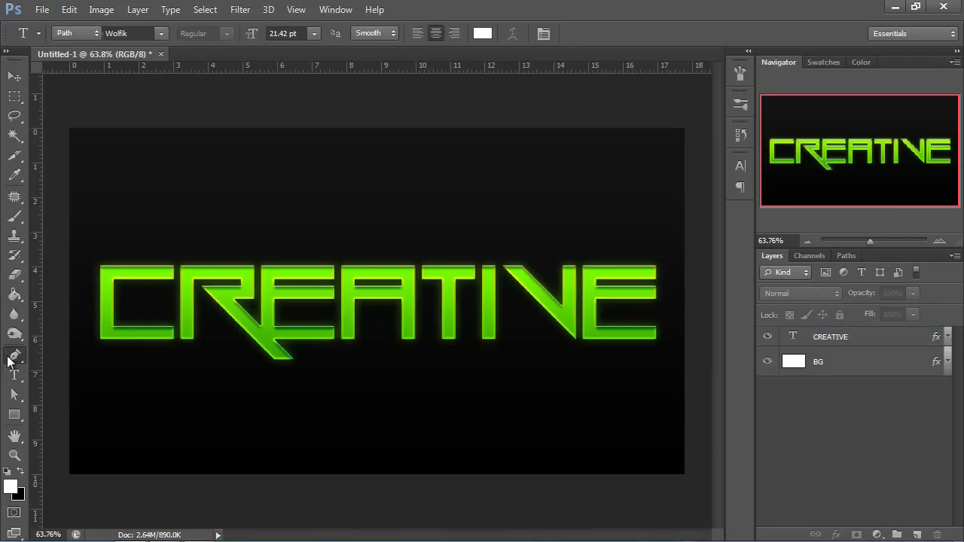
{"action": "left_click", "coordinate": [98, 32]}
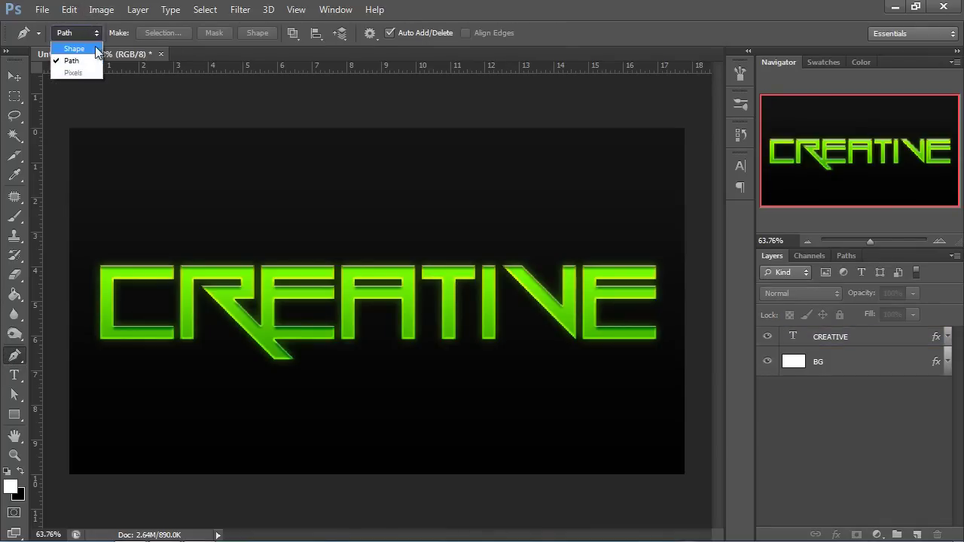
{"action": "left_click", "coordinate": [84, 48]}
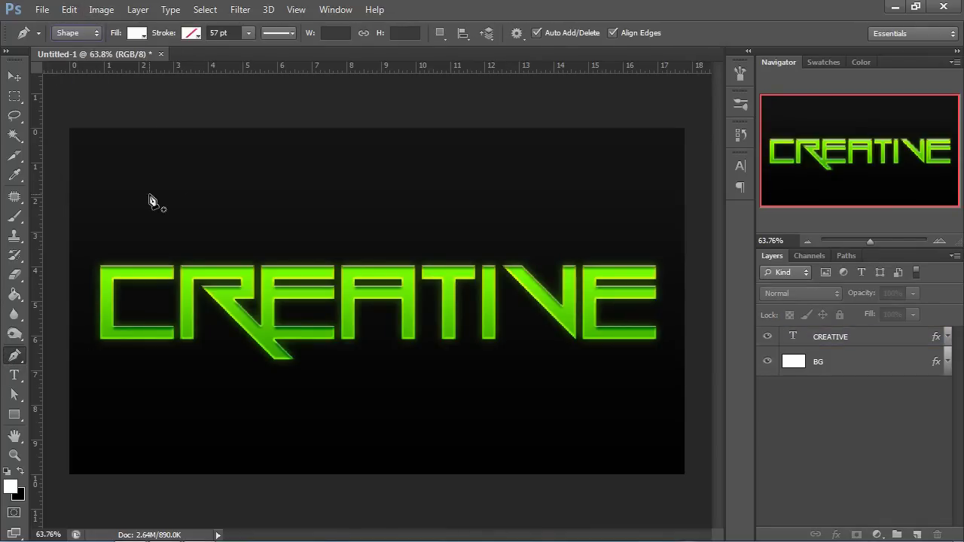
Draw a closed white shape with a gently curved lower edge over the top of CREATIVE
{"action": "left_click", "coordinate": [75, 321]}
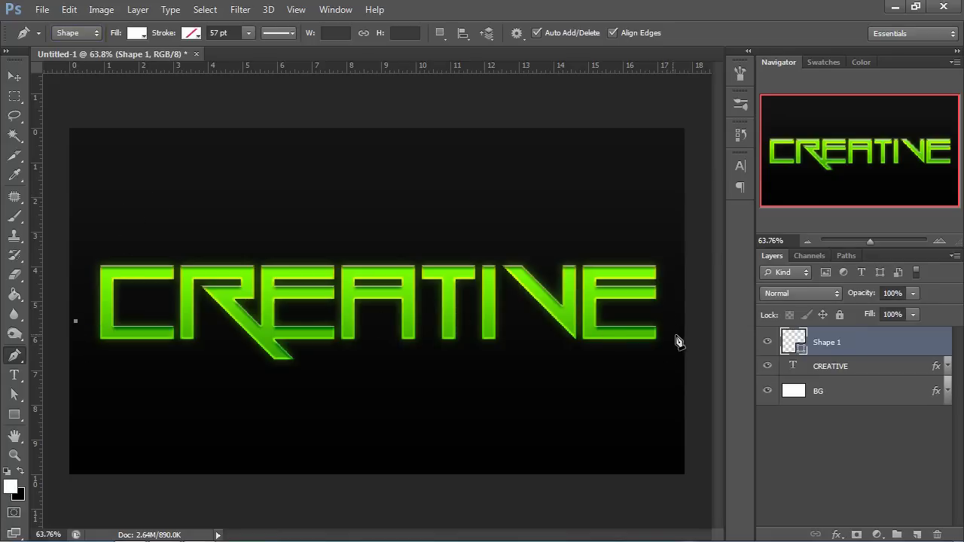
{"action": "left_click_drag", "start_coordinate": [663, 319], "coordinate": [930, 402]}
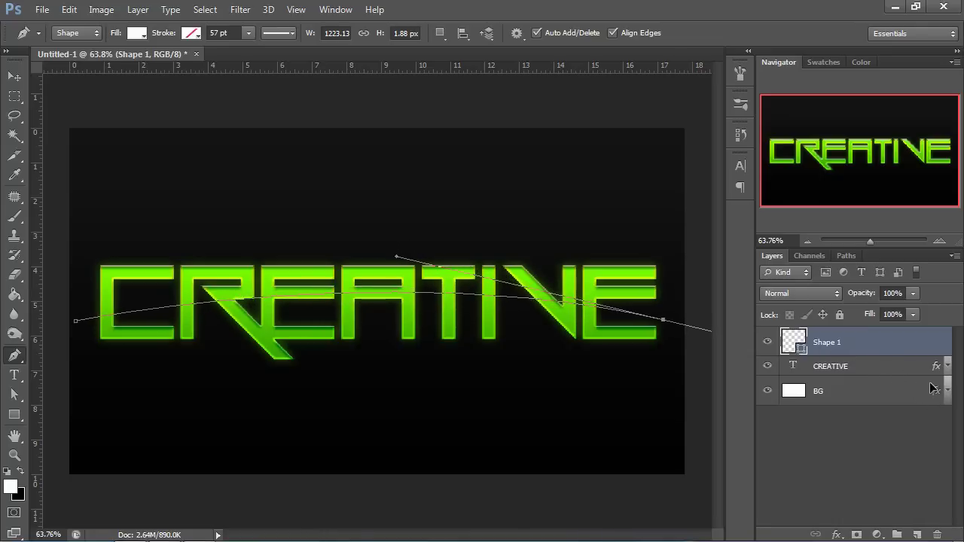
{"action": "left_click_drag", "start_coordinate": [930, 402], "coordinate": [922, 375]}
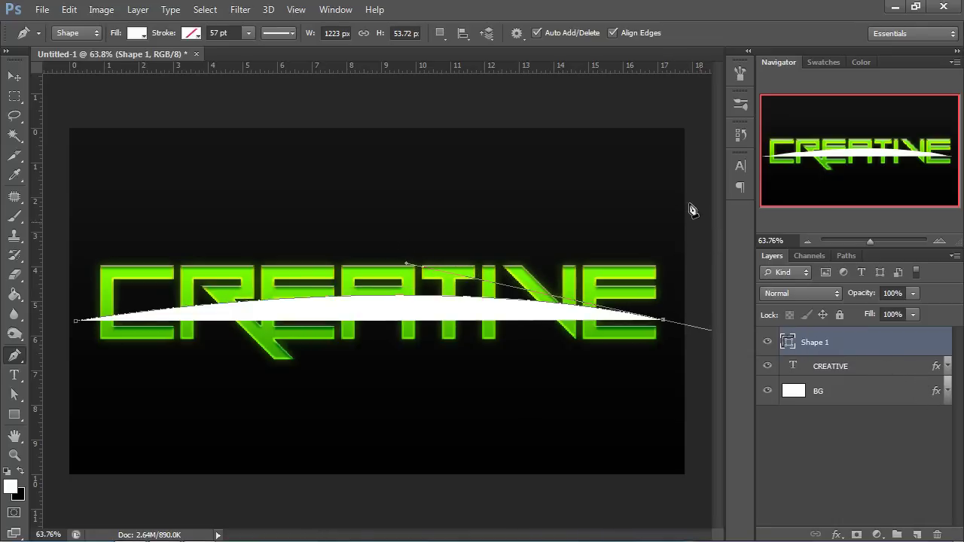
{"action": "left_click_drag", "start_coordinate": [673, 185], "coordinate": [711, 219]}
{"action": "left_click_drag", "start_coordinate": [301, 164], "coordinate": [127, 199]}
{"action": "left_click", "coordinate": [129, 187]}
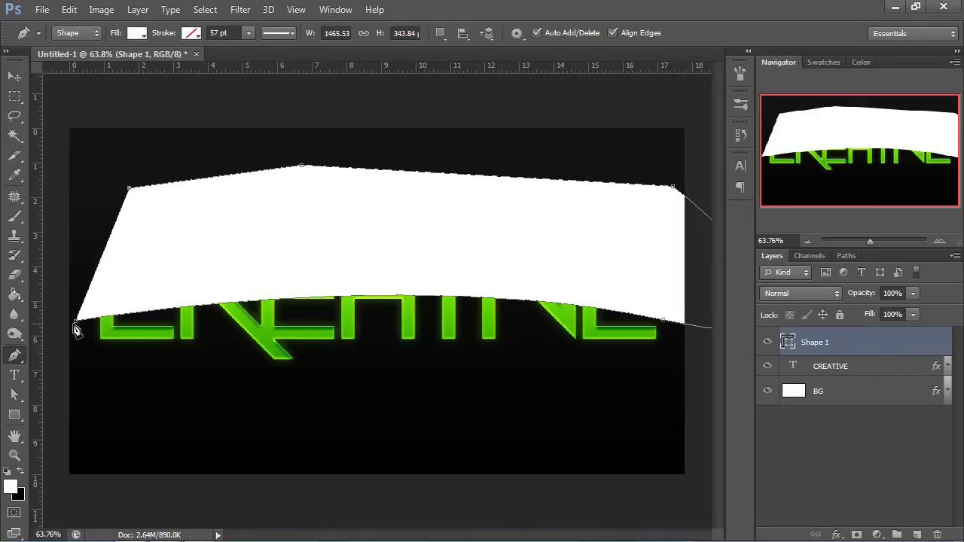
{"action": "left_click", "coordinate": [76, 322]}
Rasterize the Shape 1 layer into a pixel layer
{"action": "left_click", "coordinate": [14, 76]}
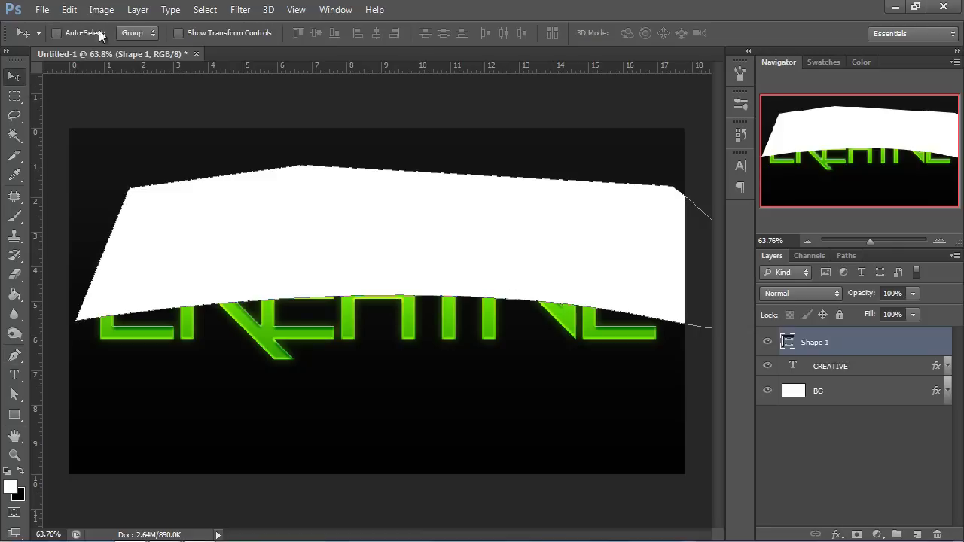
{"action": "left_click", "coordinate": [804, 447]}
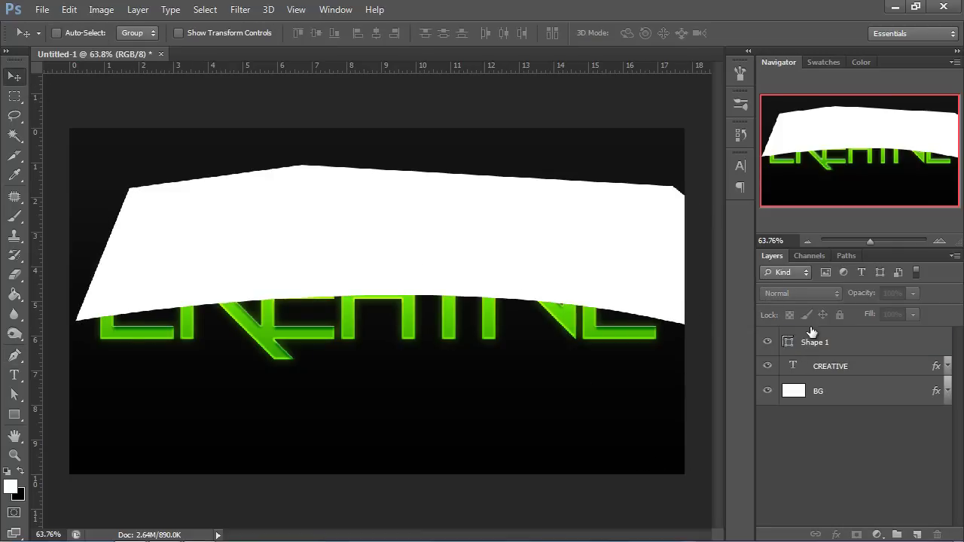
{"action": "left_click", "coordinate": [812, 339]}
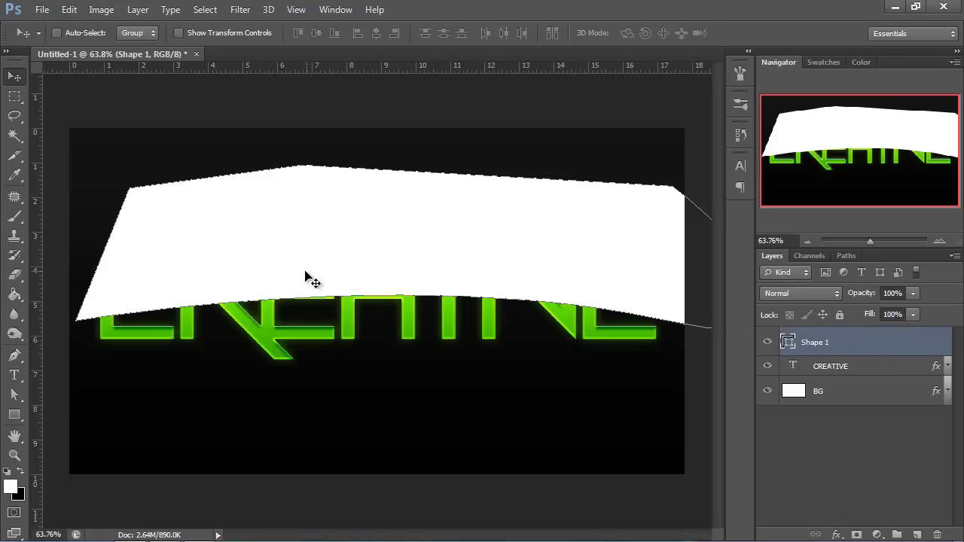
{"action": "right_click", "coordinate": [863, 356]}
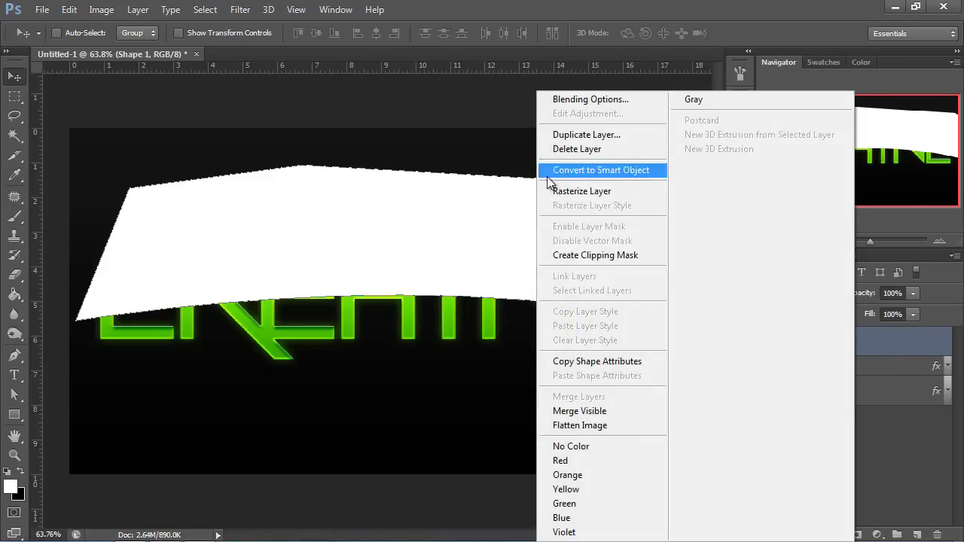
{"action": "left_click", "coordinate": [574, 191]}
Load the CREATIVE letter outlines as a selection, contract it slightly, and make Shape 1 active
{"action": "left_click", "coordinate": [793, 433]}
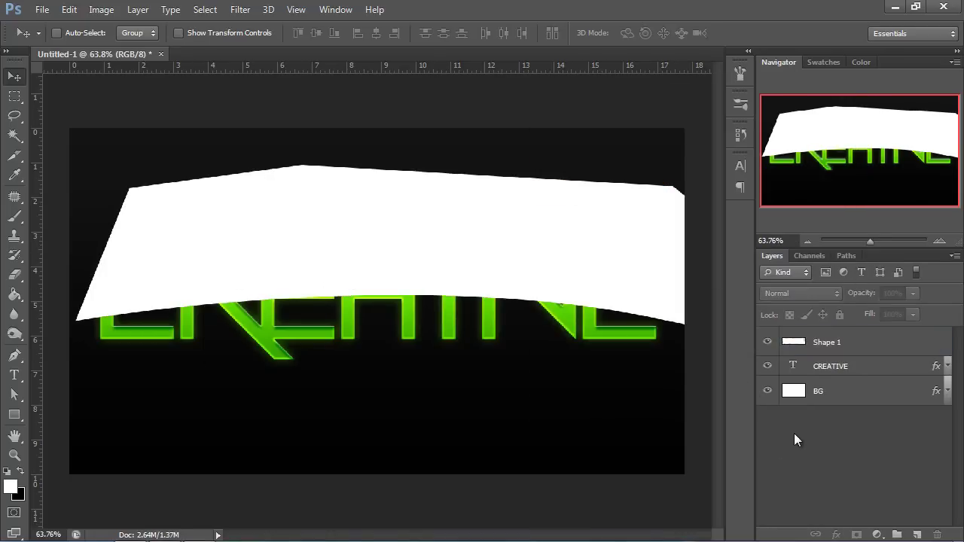
{"action": "left_click", "coordinate": [823, 369]}
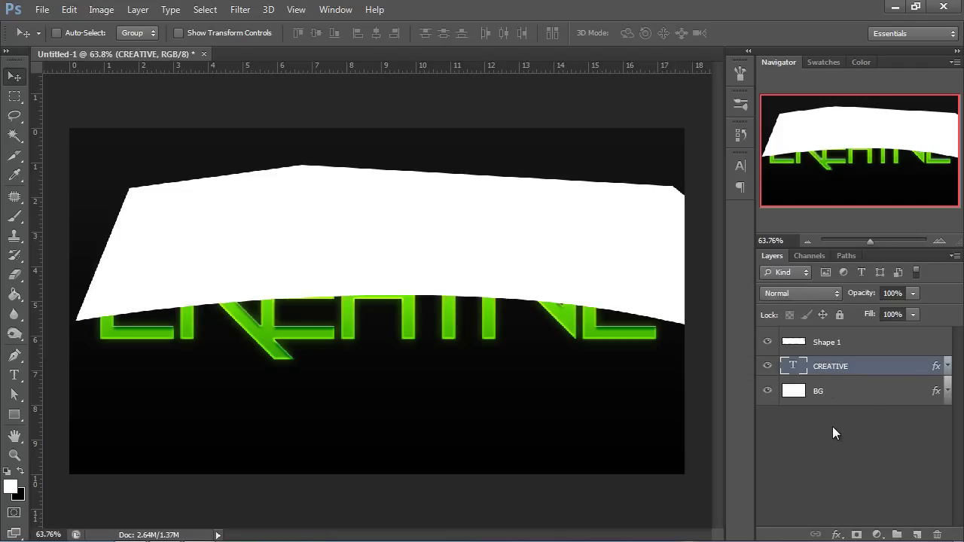
{"action": "left_click_drag", "start_coordinate": [804, 368], "coordinate": [783, 372]}
{"action": "left_click", "coordinate": [793, 365], "text": "ctrl"}
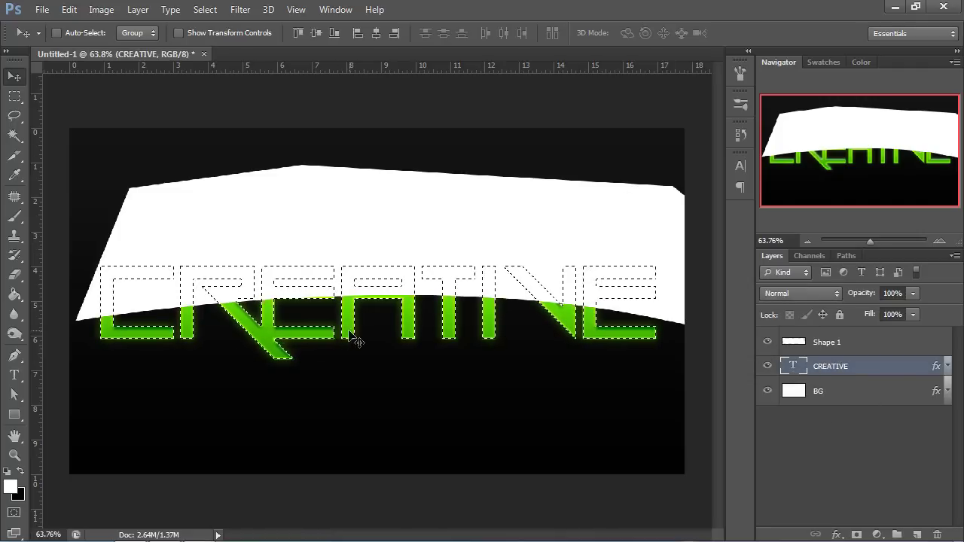
{"action": "left_click", "coordinate": [205, 9]}
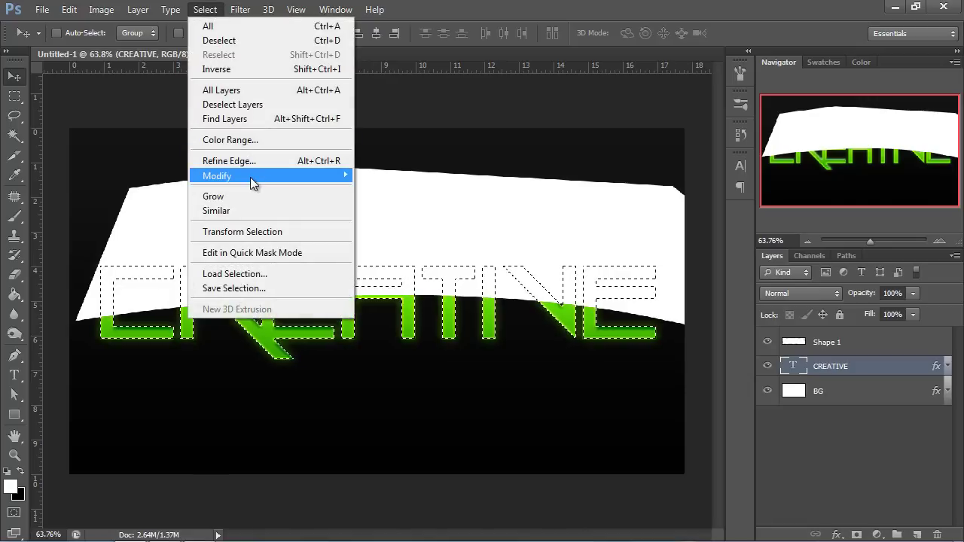
{"action": "left_click", "coordinate": [392, 218]}
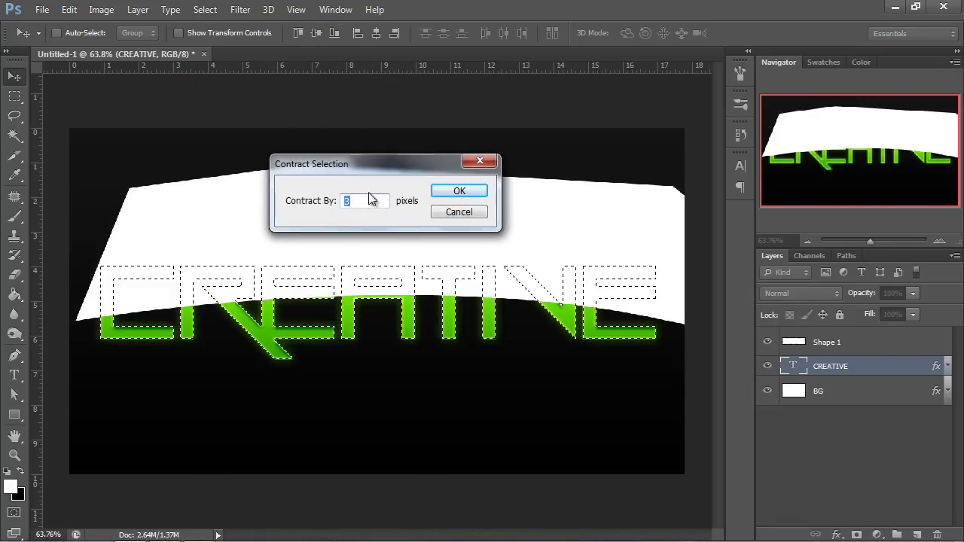
{"action": "left_click_drag", "start_coordinate": [373, 160], "coordinate": [408, 133]}
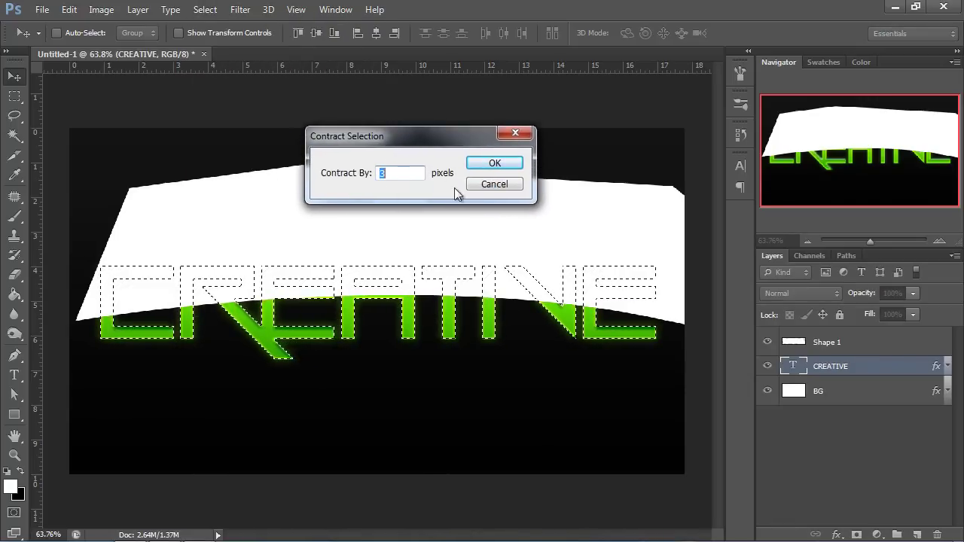
{"action": "left_click", "coordinate": [494, 163]}
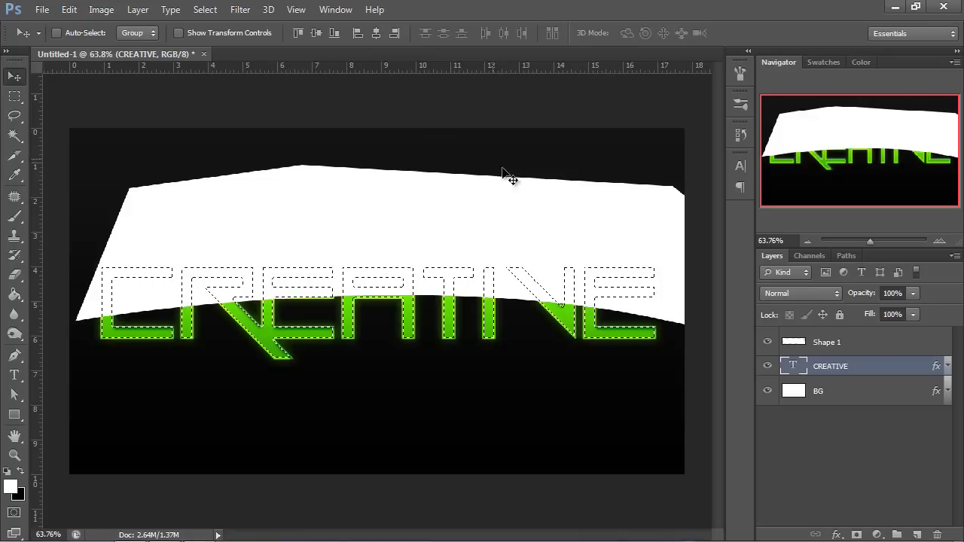
{"action": "left_click", "coordinate": [842, 343]}
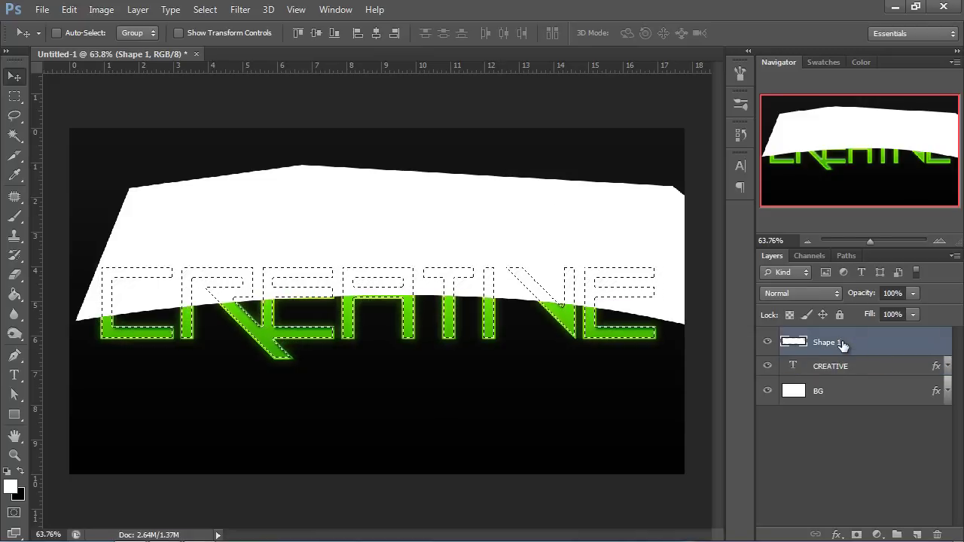
Delete the white shape outside the letters by inverting the selection, then deselect
{"action": "key", "text": "ctrl+shift+i"}
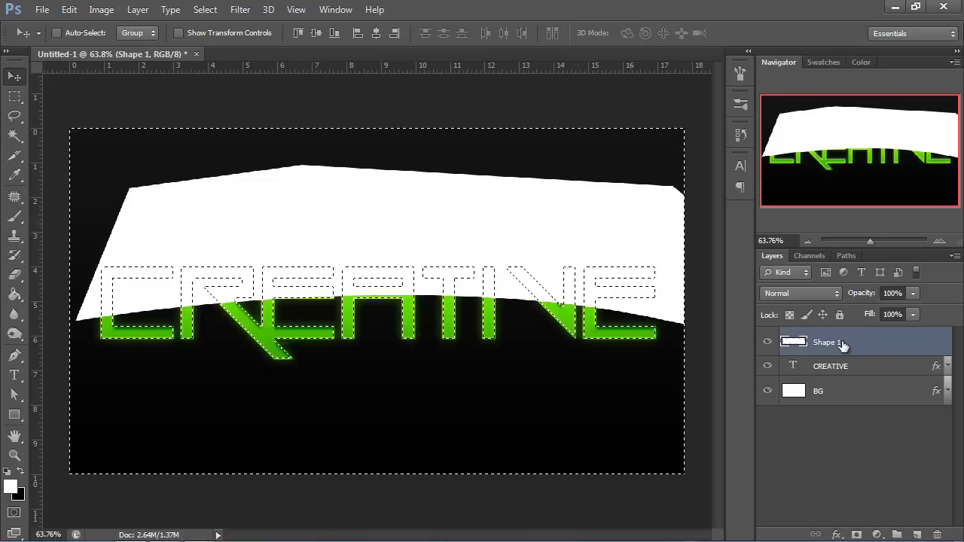
{"action": "key", "text": "Delete"}
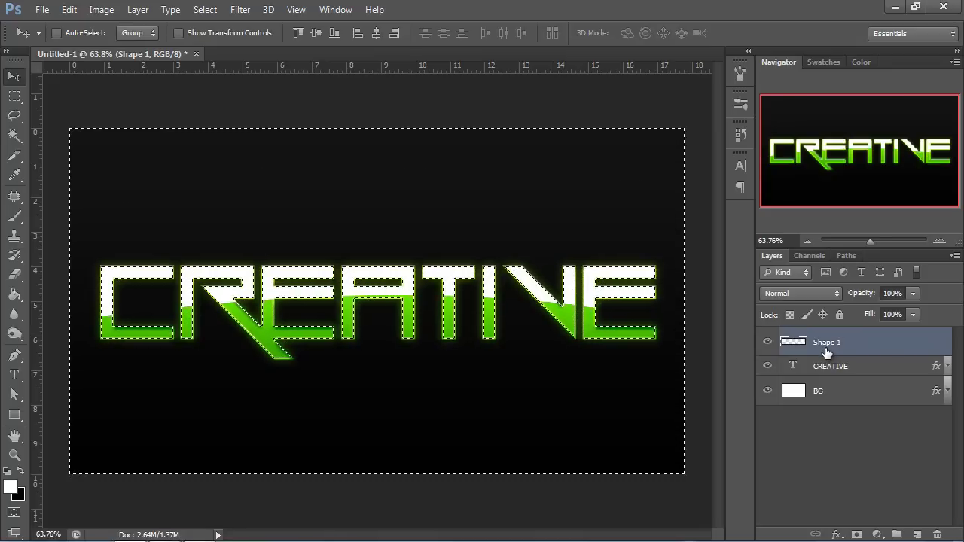
{"action": "key", "text": "ctrl+d"}
{"action": "left_click_drag", "start_coordinate": [882, 236], "coordinate": [889, 238]}
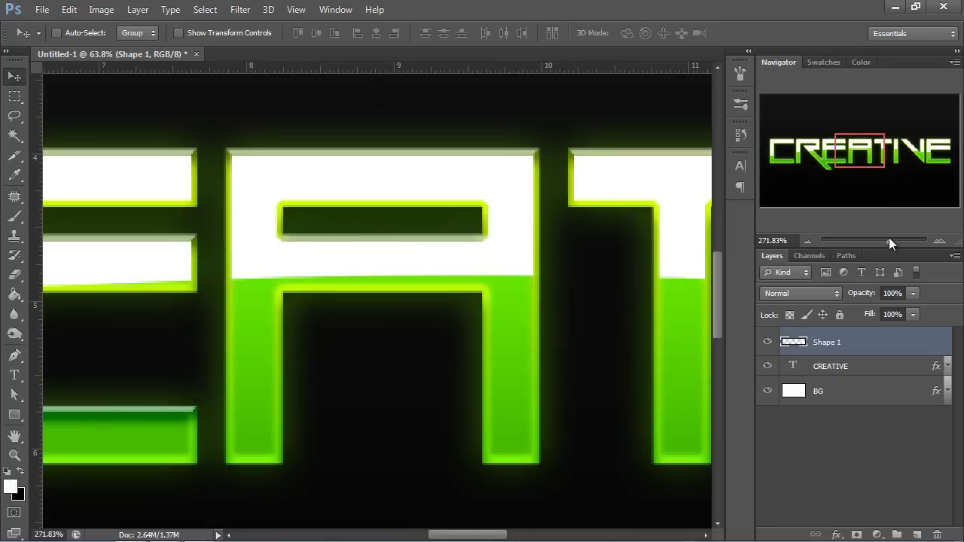
Set the Shape 1 highlight layer's opacity to 40%
{"action": "left_click", "coordinate": [898, 292]}
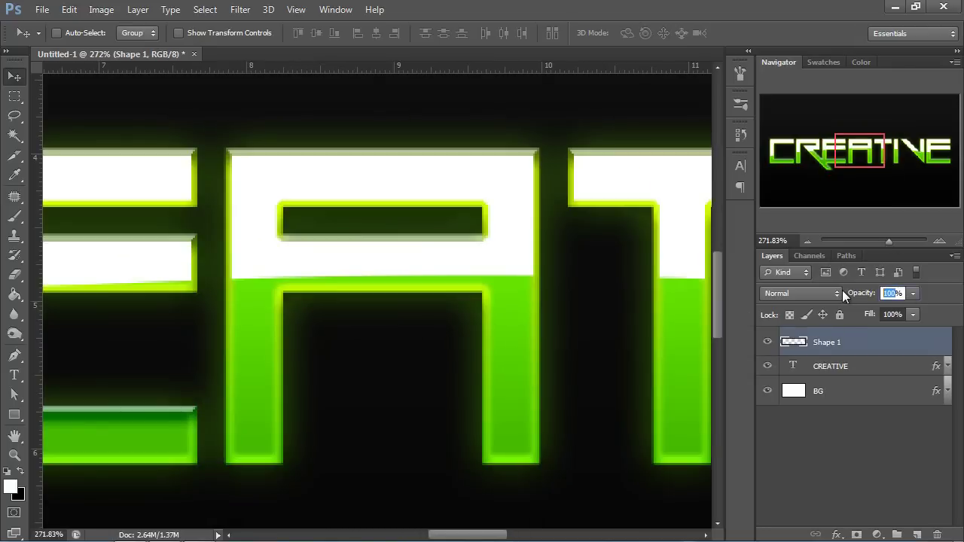
{"action": "type", "text": "20"}
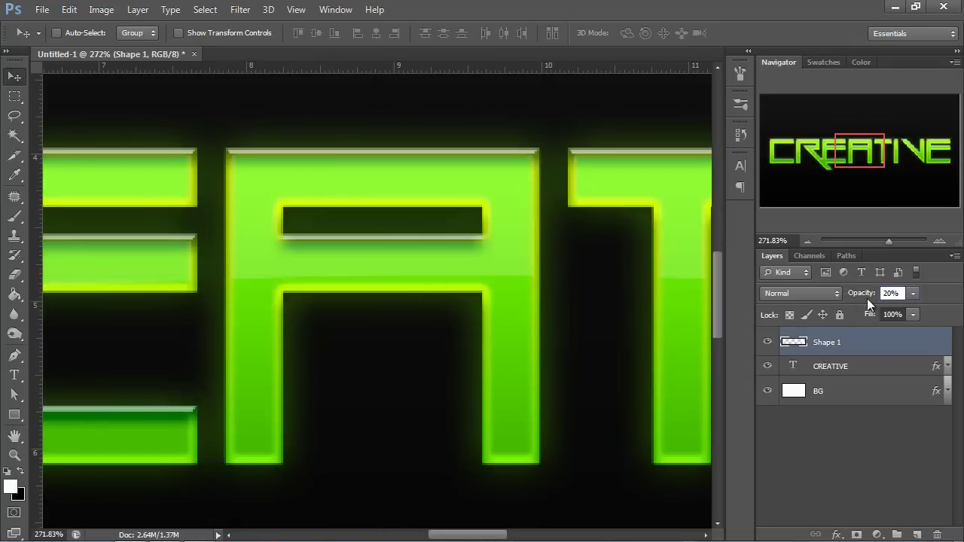
{"action": "left_click", "coordinate": [889, 293]}
{"action": "key", "text": "shift+Up"}
{"action": "key", "text": "shift+Up"}
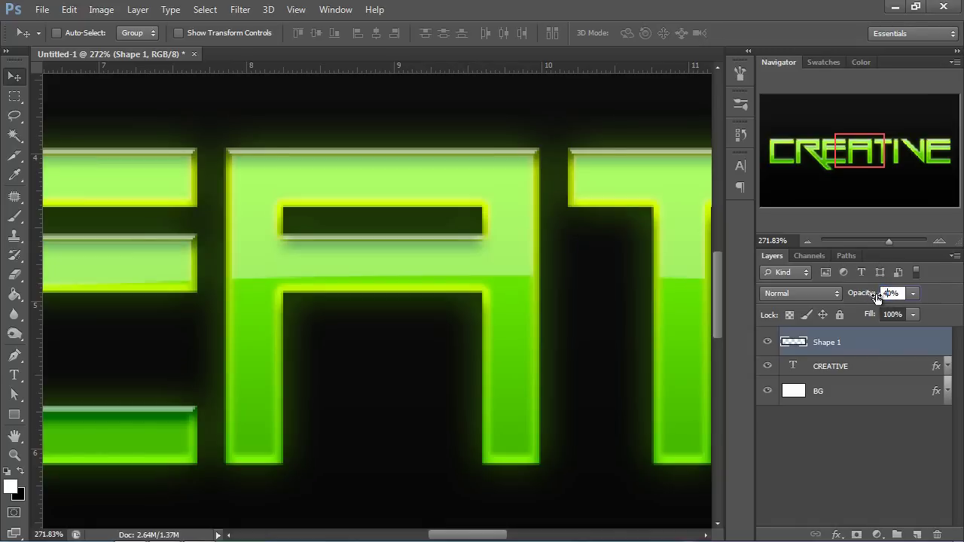
{"action": "mouse_move", "coordinate": [887, 241]}
{"action": "left_mouse_down"}
{"action": "mouse_move", "coordinate": [868, 240]}
{"action": "mouse_move", "coordinate": [880, 236]}
{"action": "left_mouse_up"}
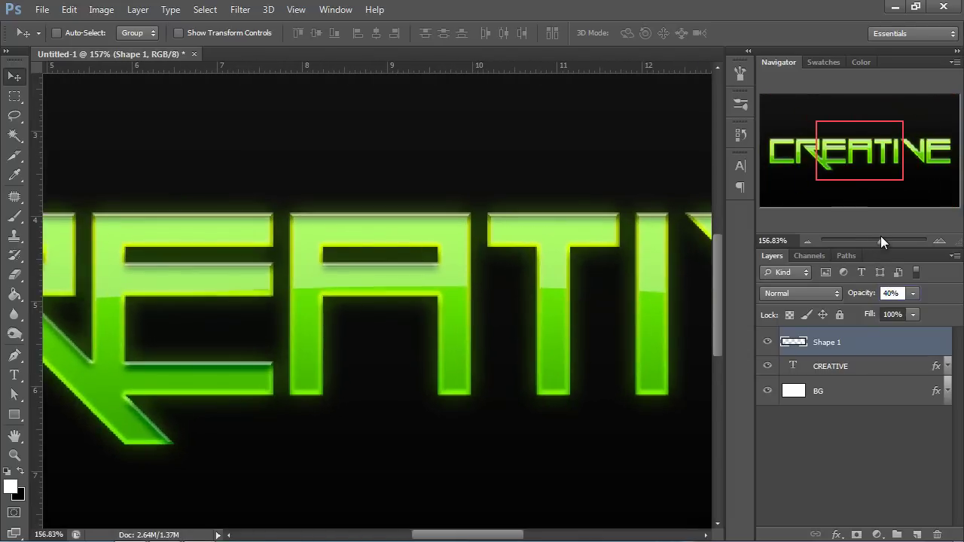
Raise the CREATIVE layer's Inner Shadow opacity to 82% and apply the style
{"action": "double_click", "coordinate": [862, 365]}
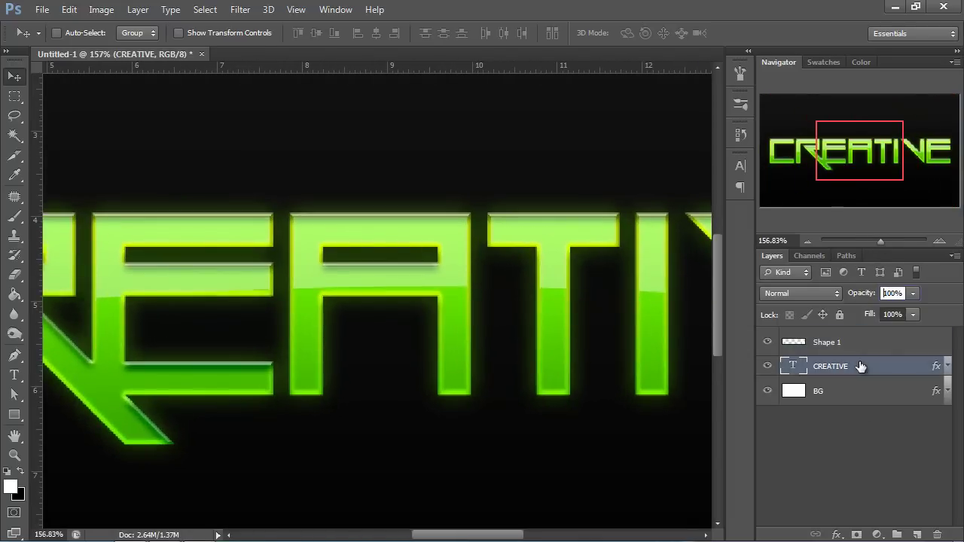
{"action": "left_click_drag", "start_coordinate": [534, 104], "coordinate": [595, 110]}
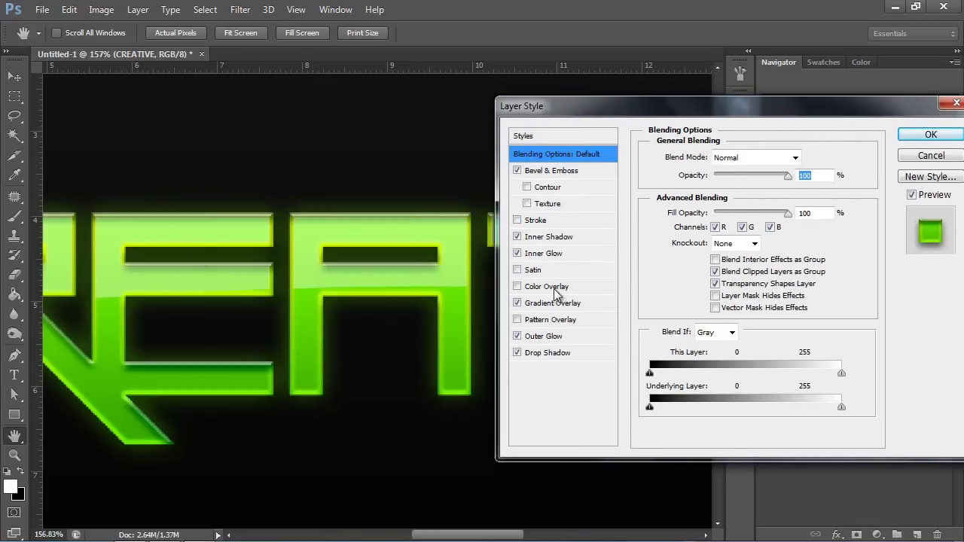
{"action": "left_click", "coordinate": [542, 237]}
{"action": "mouse_move", "coordinate": [747, 176]}
{"action": "left_mouse_down"}
{"action": "mouse_move", "coordinate": [777, 176]}
{"action": "mouse_move", "coordinate": [763, 177]}
{"action": "left_mouse_up"}
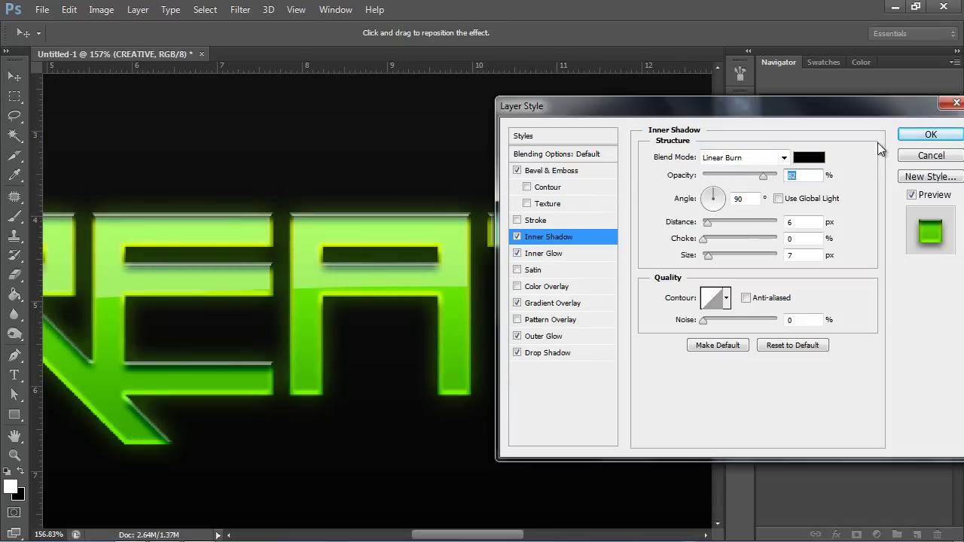
{"action": "left_click", "coordinate": [931, 134]}
{"action": "left_click", "coordinate": [838, 440]}
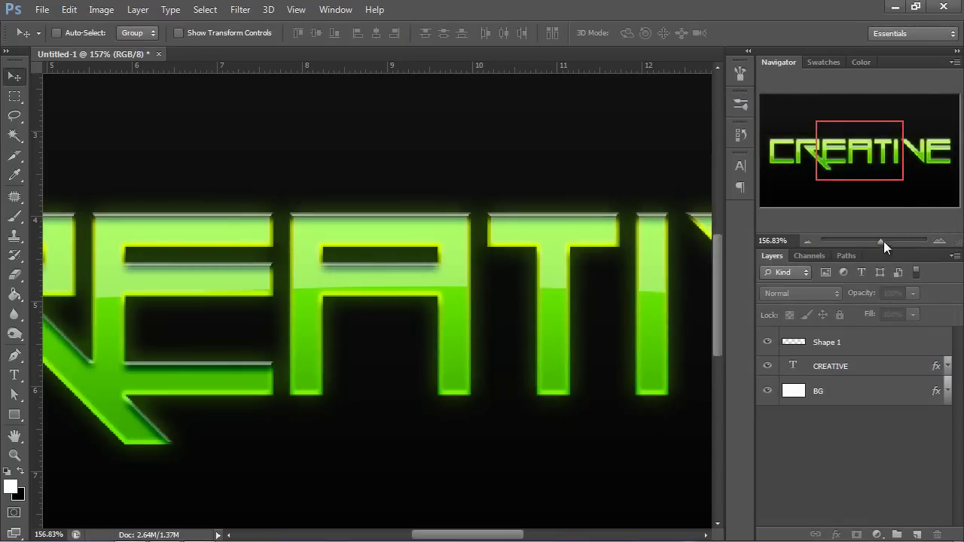
{"action": "left_click_drag", "start_coordinate": [883, 241], "coordinate": [868, 243]}
{"action": "left_click", "coordinate": [940, 240]}
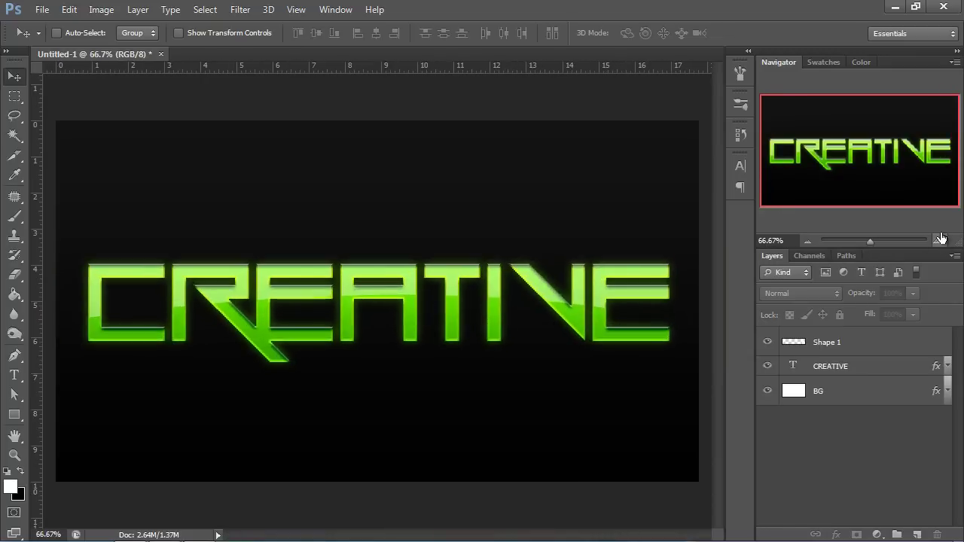